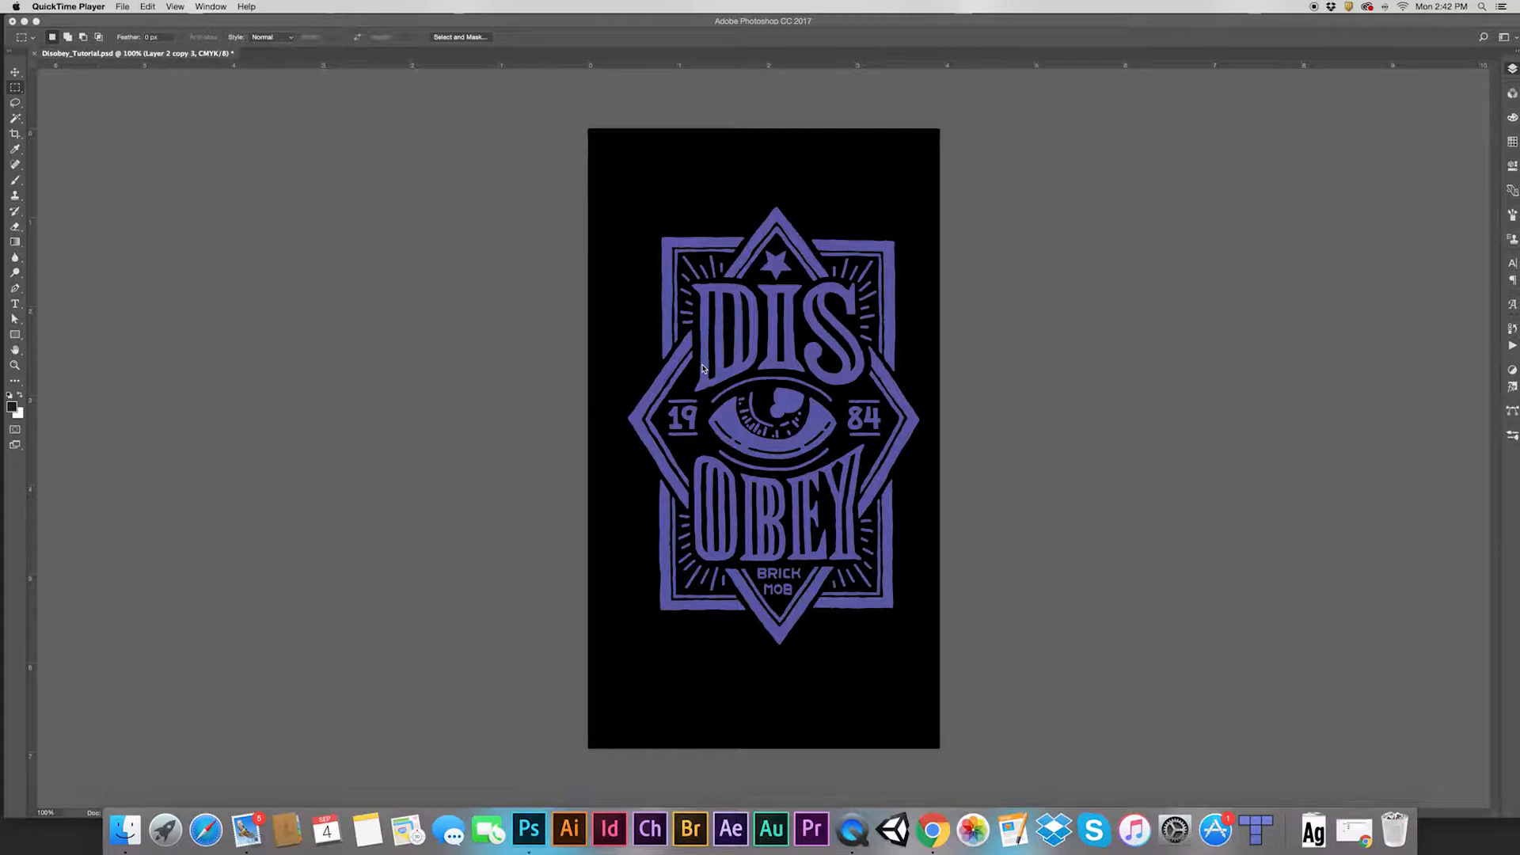
Bring Photoshop to the front with Disobey_Tutorial.psd and its layers visible
{"action": "left_click", "coordinate": [971, 29]}
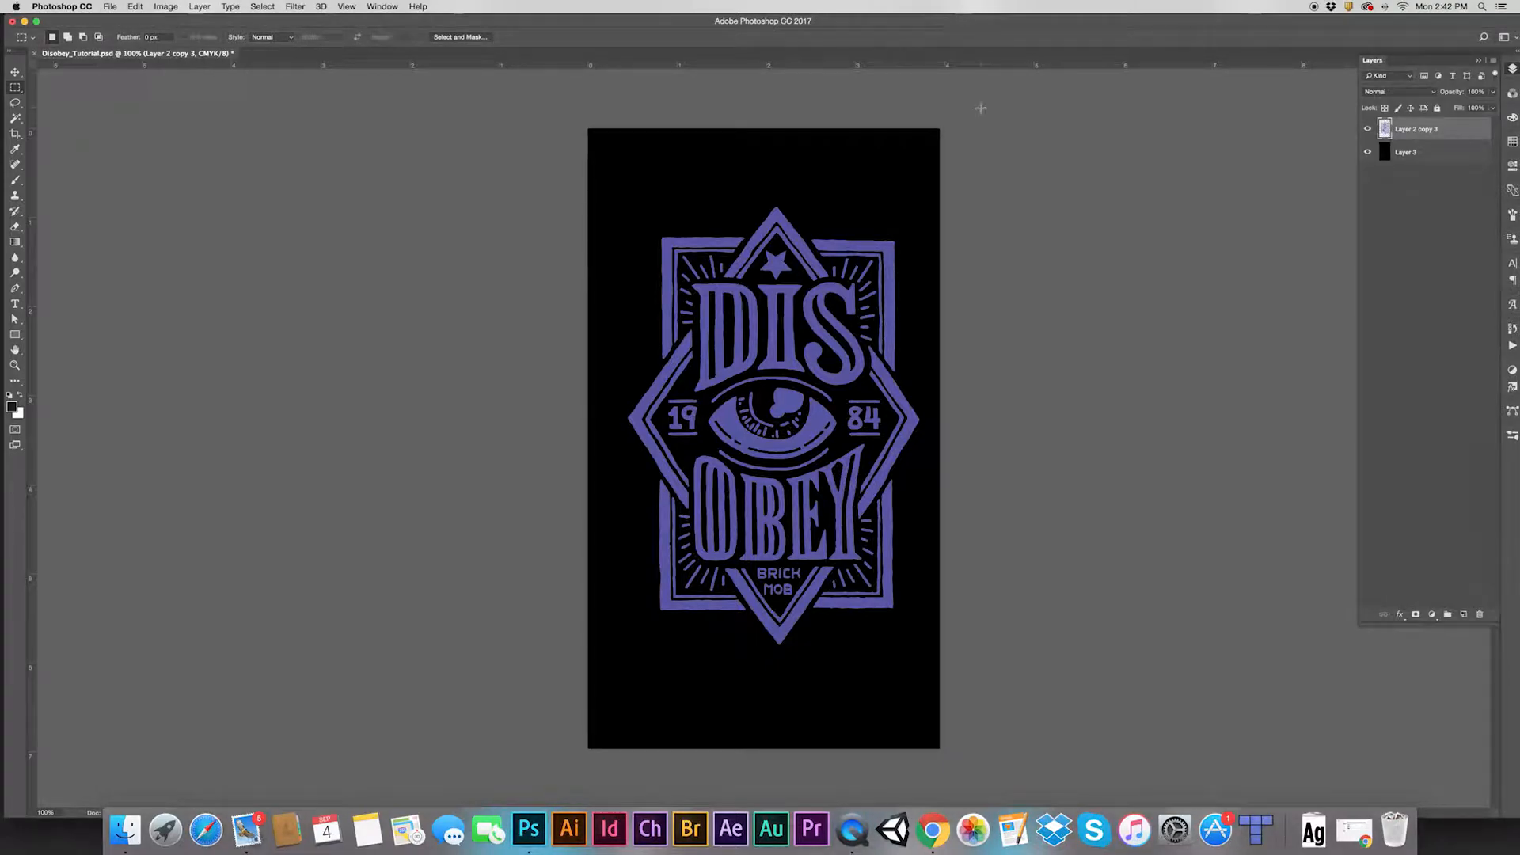
Check Image > Mode without changes, load Layer 2 copy 3 as a selection, and add Layer 4 above it
{"action": "left_click", "coordinate": [166, 6]}
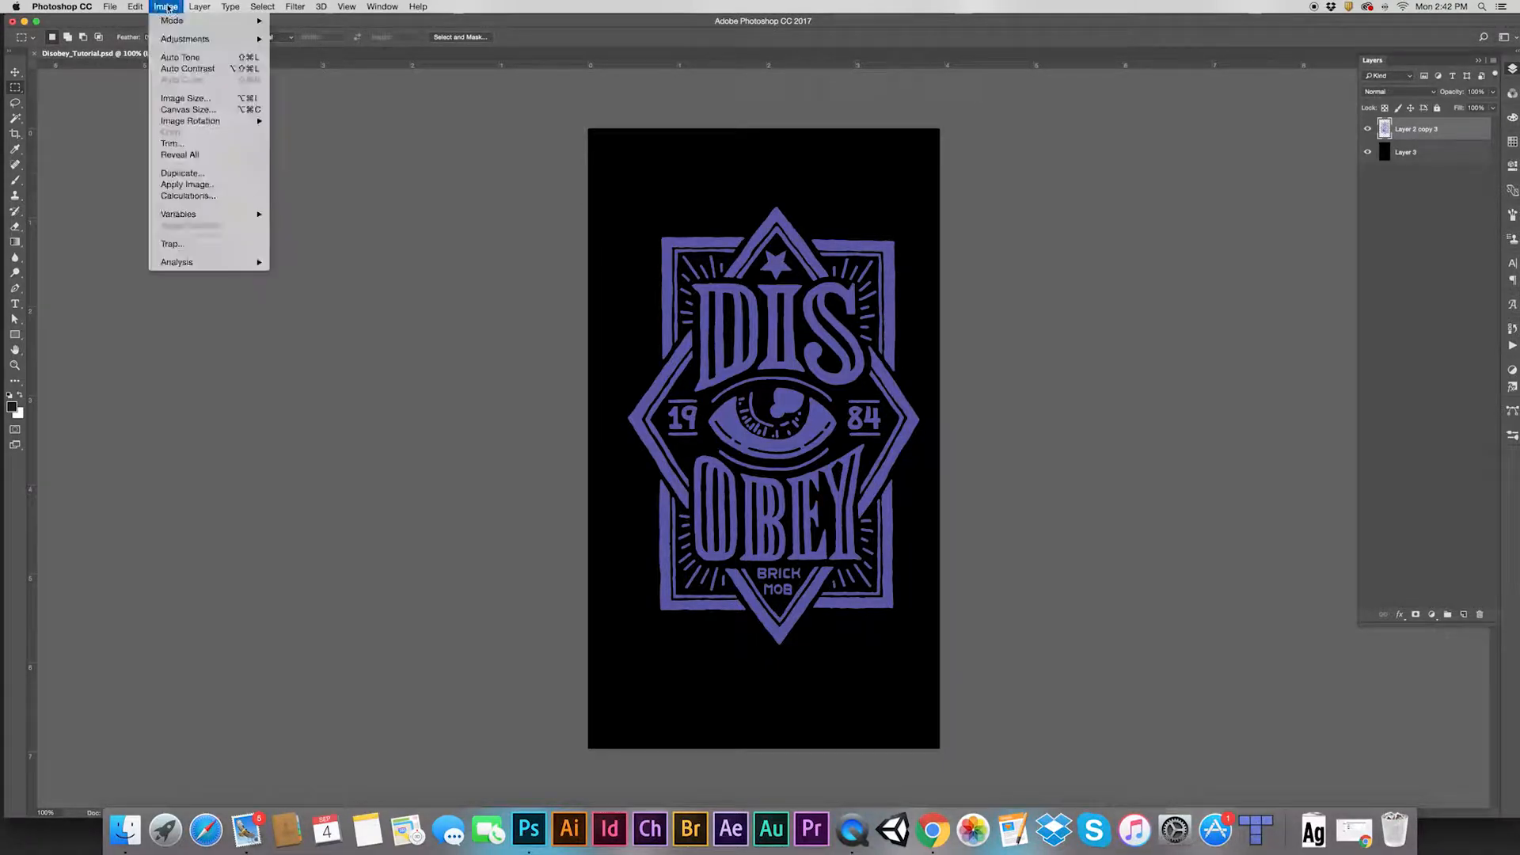
{"action": "mouse_move", "coordinate": [238, 21]}
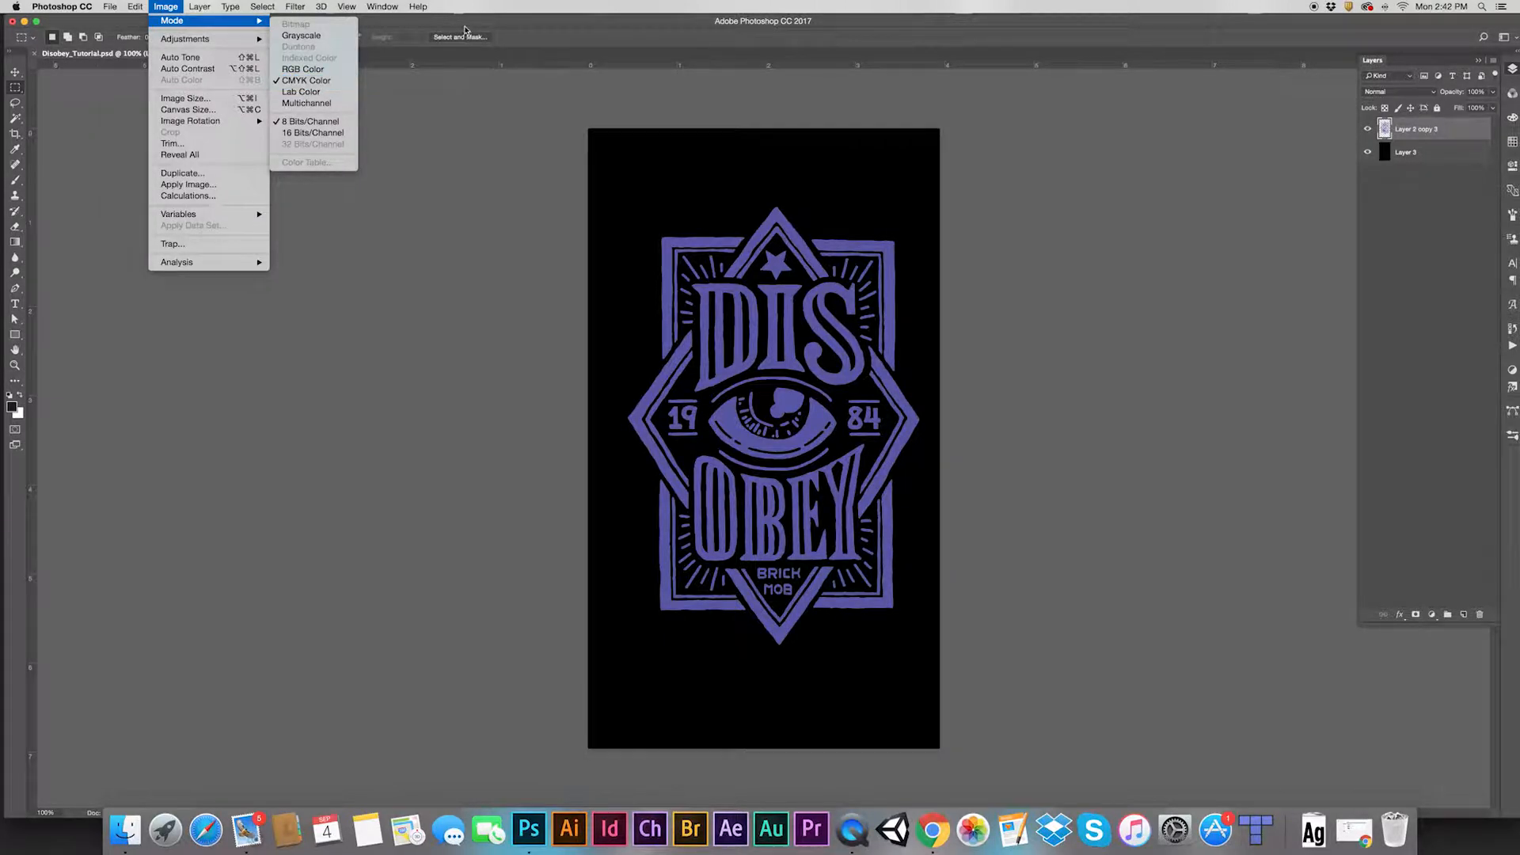
{"action": "left_click", "coordinate": [468, 24]}
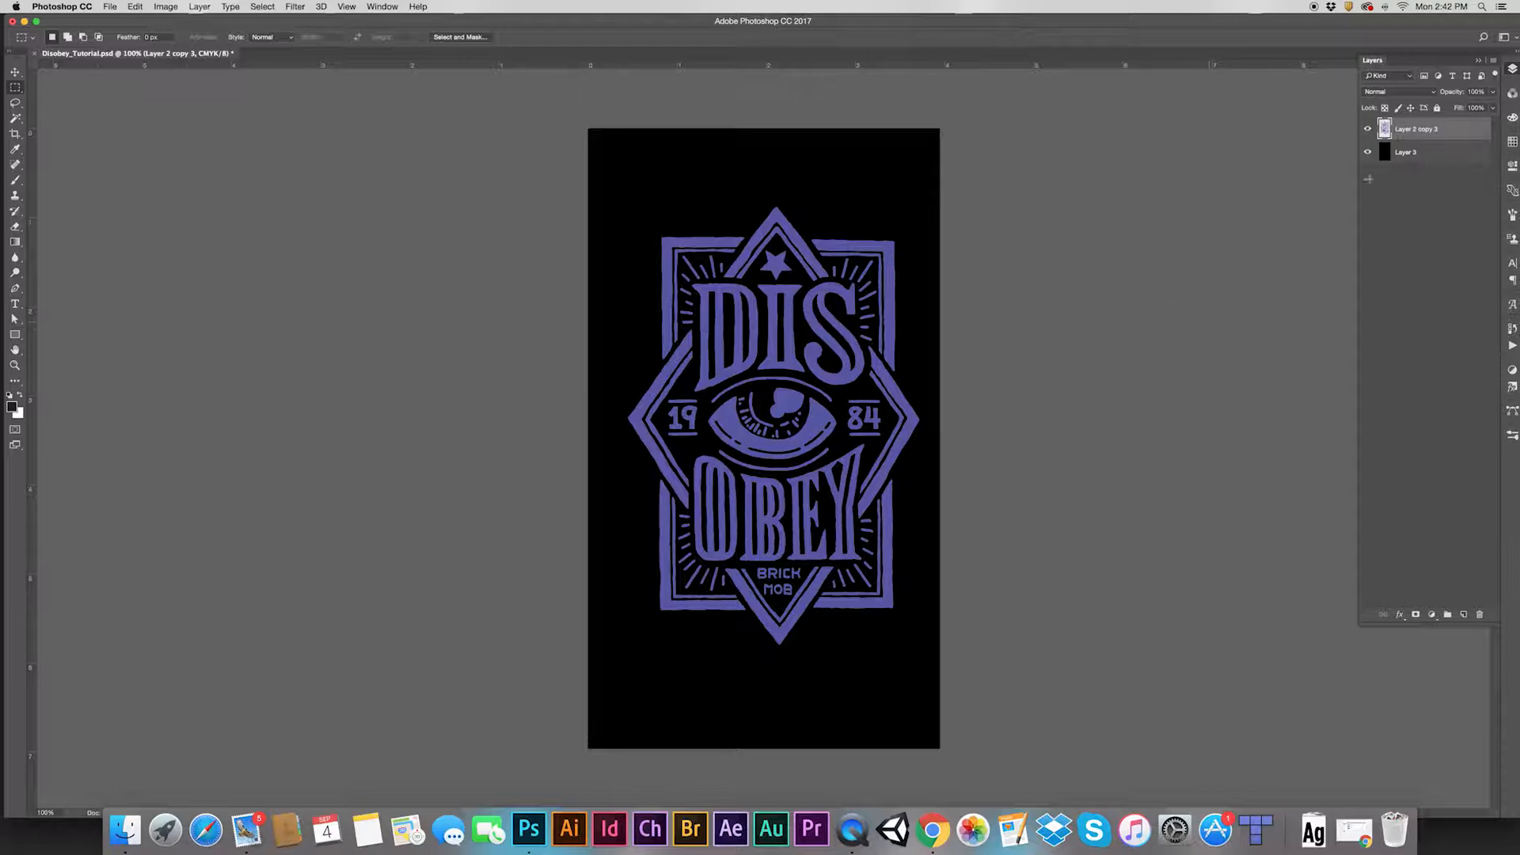
{"action": "left_click", "coordinate": [1385, 129], "text": "super"}
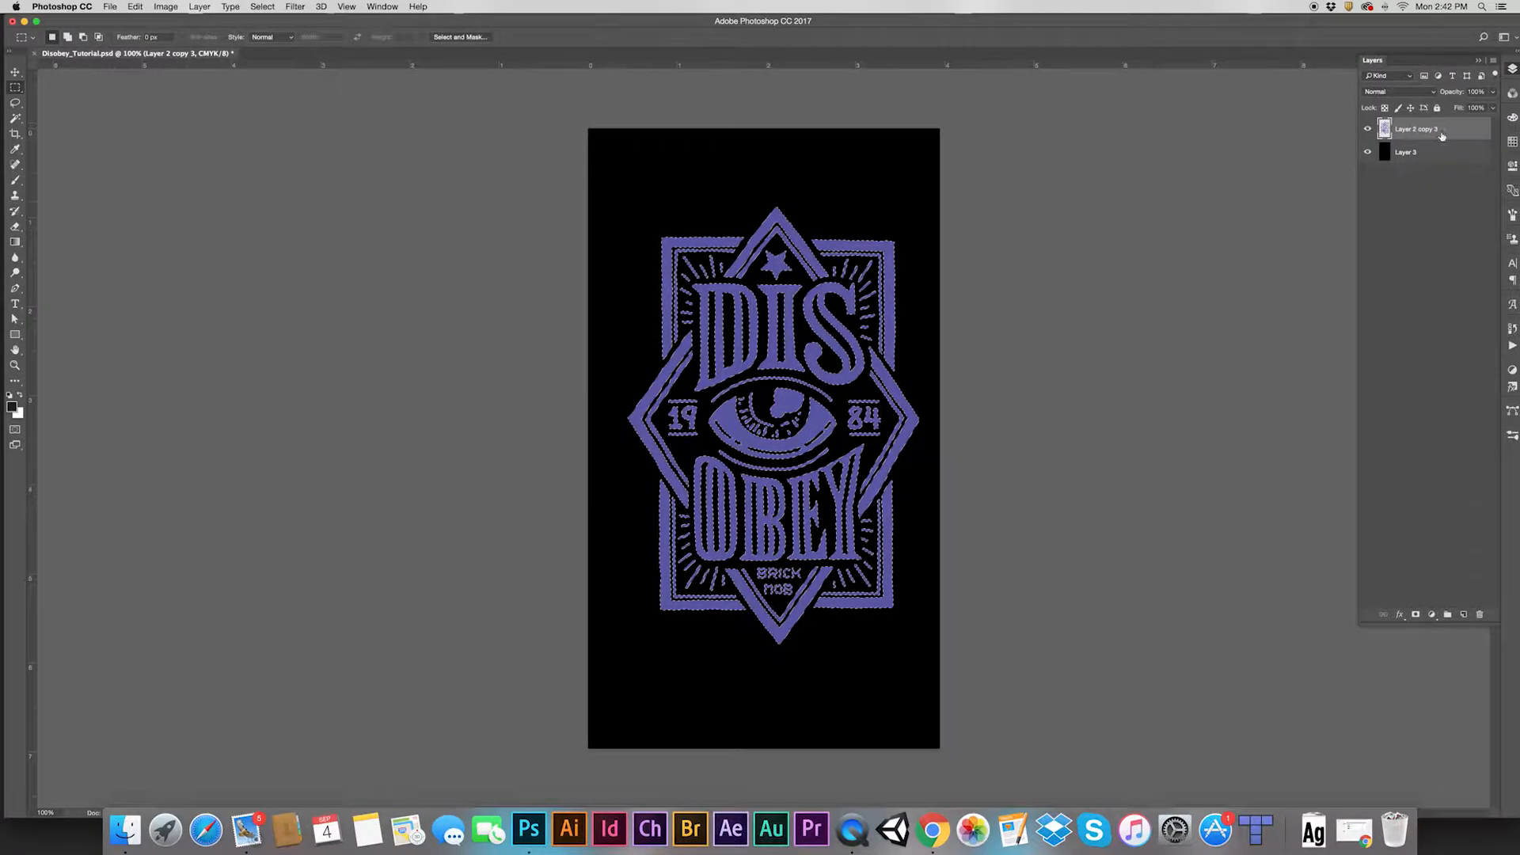
{"action": "key", "text": "super+j"}
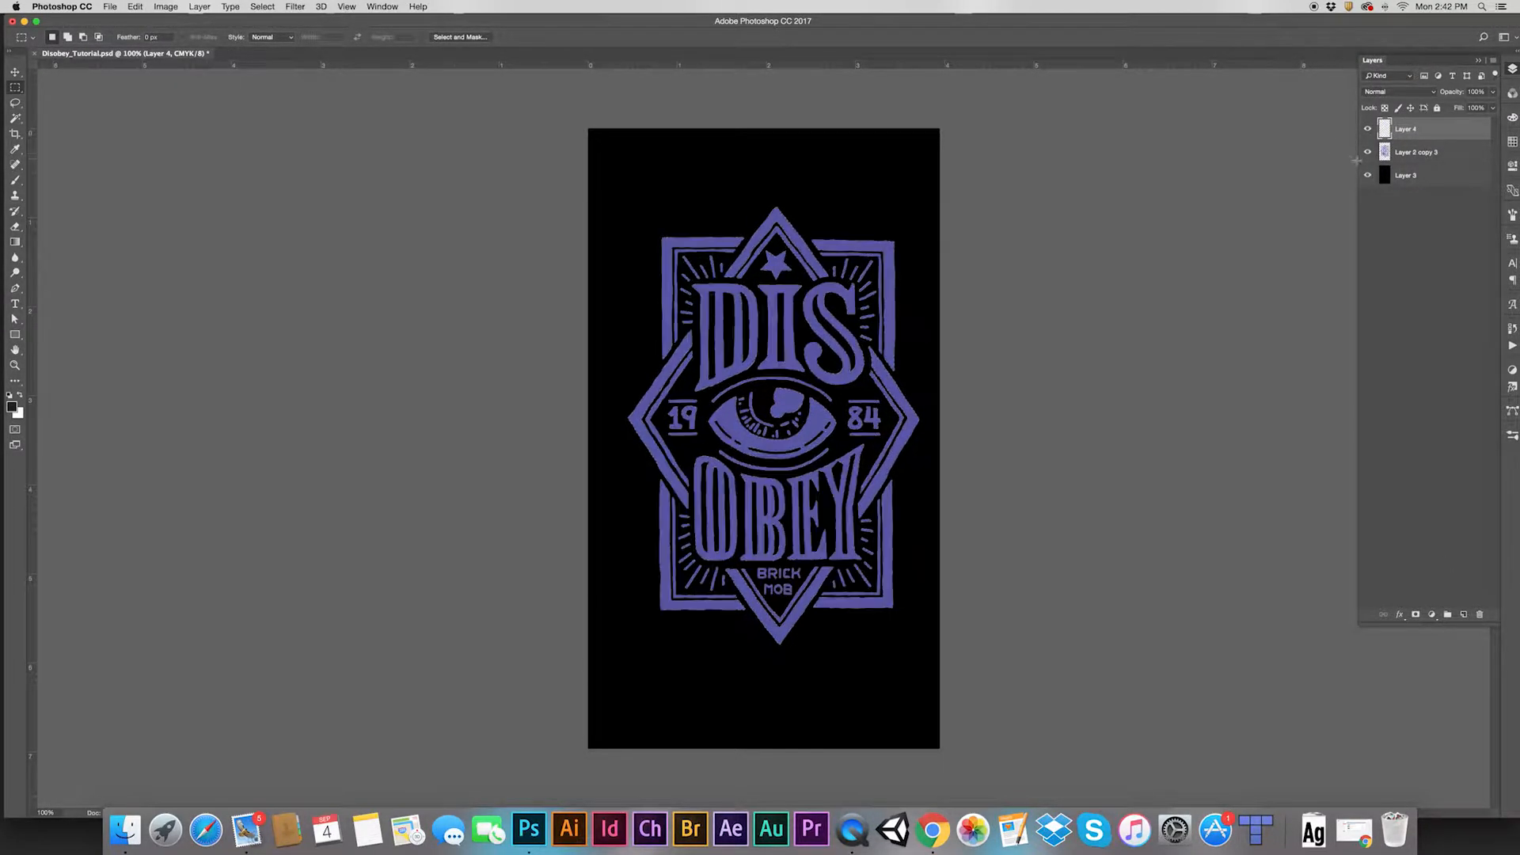
Hide the purple artwork and black background layers, then fill the selection on Layer 4 with near-black #231f20
{"action": "left_click_drag", "start_coordinate": [1367, 152], "coordinate": [1367, 180]}
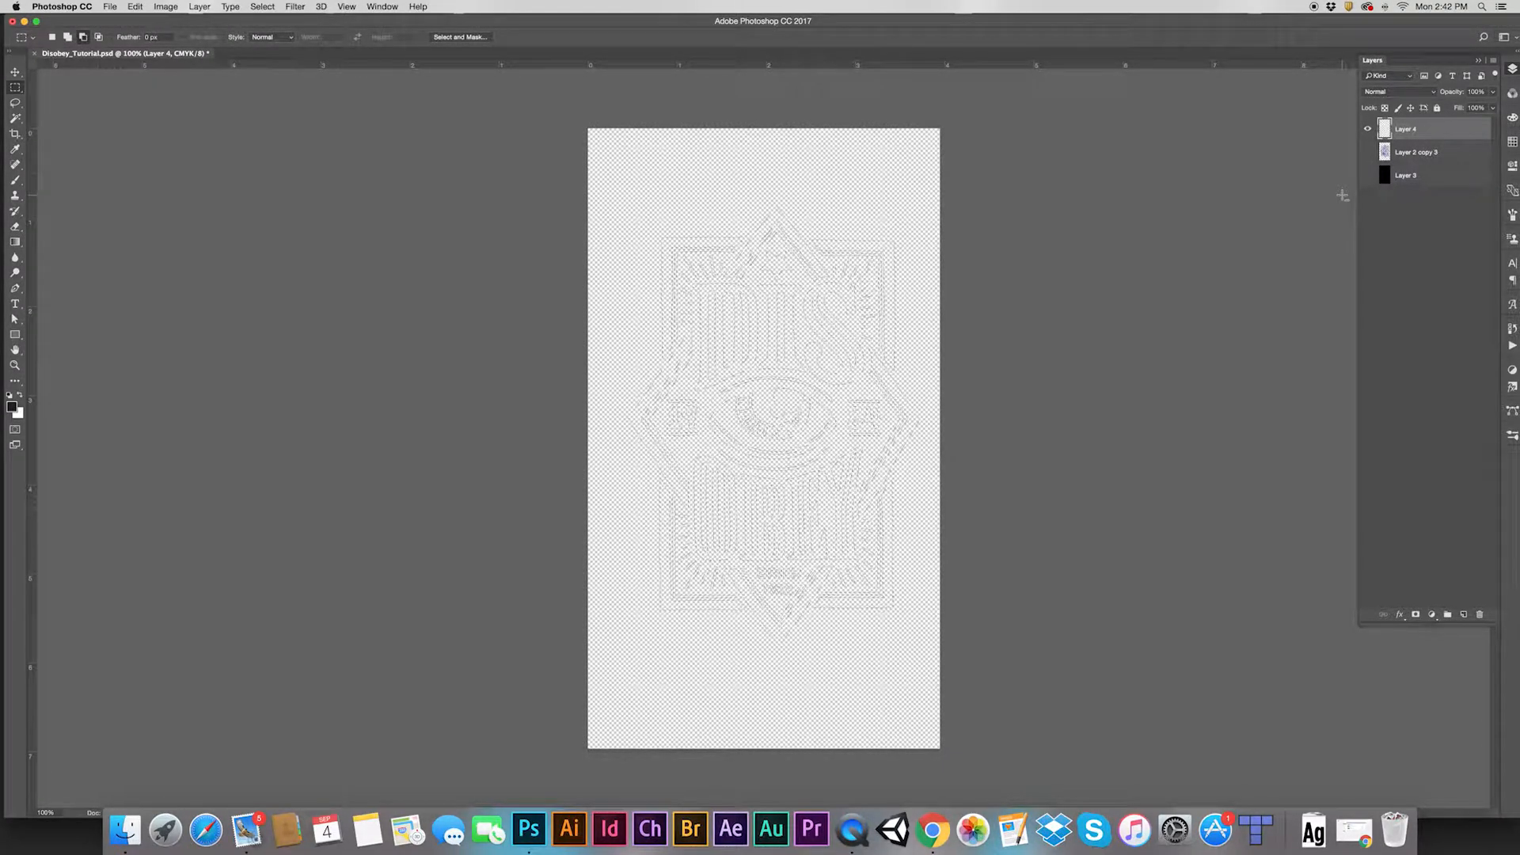
{"action": "key", "text": "alt+BackSpace"}
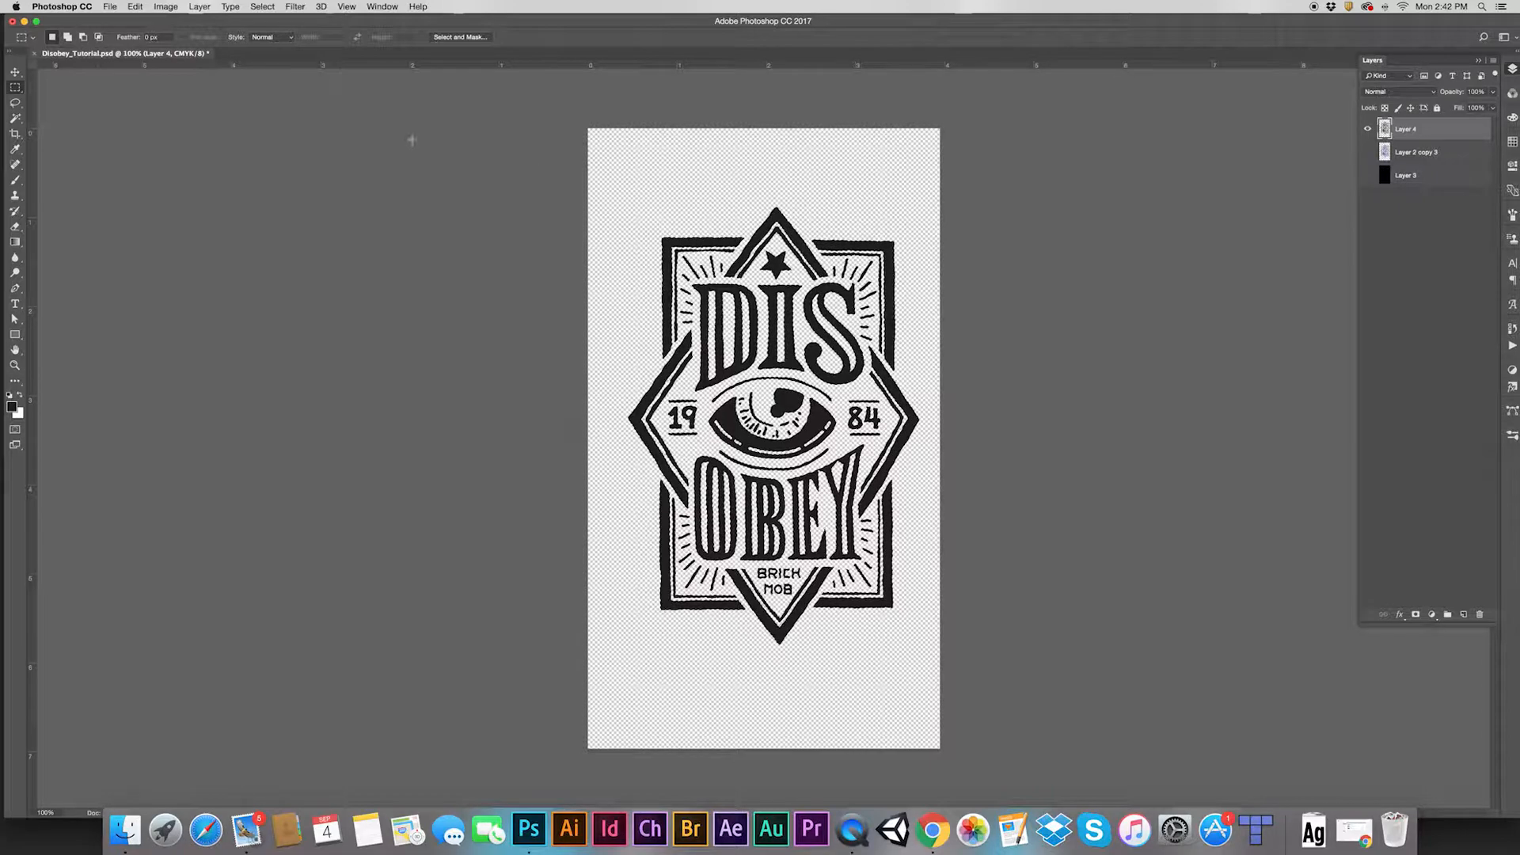
{"action": "left_click", "coordinate": [14, 408]}
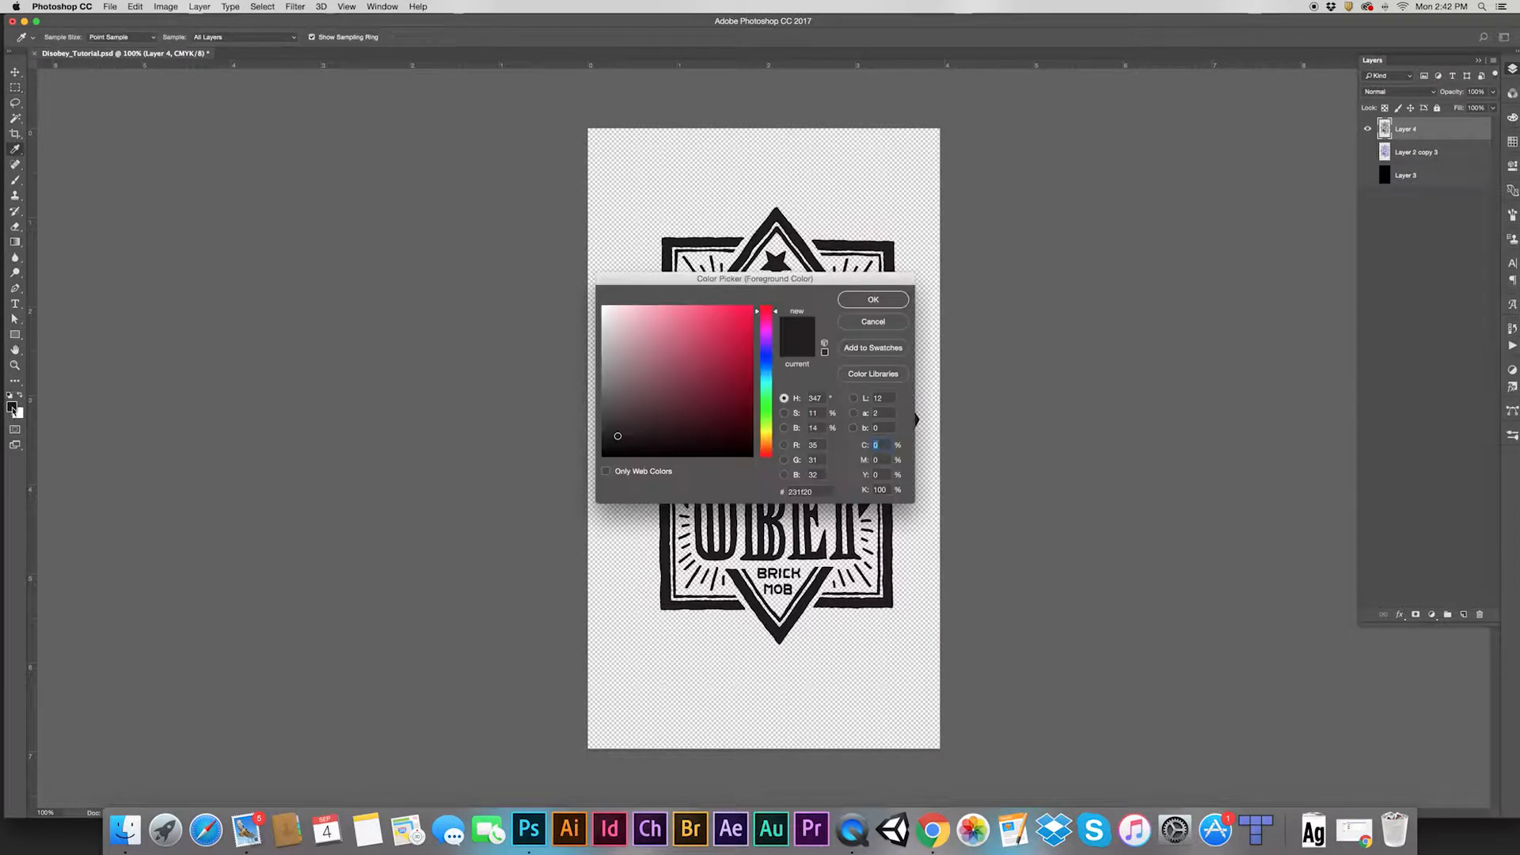
{"action": "left_click", "coordinate": [872, 301]}
{"action": "key", "text": "m"}
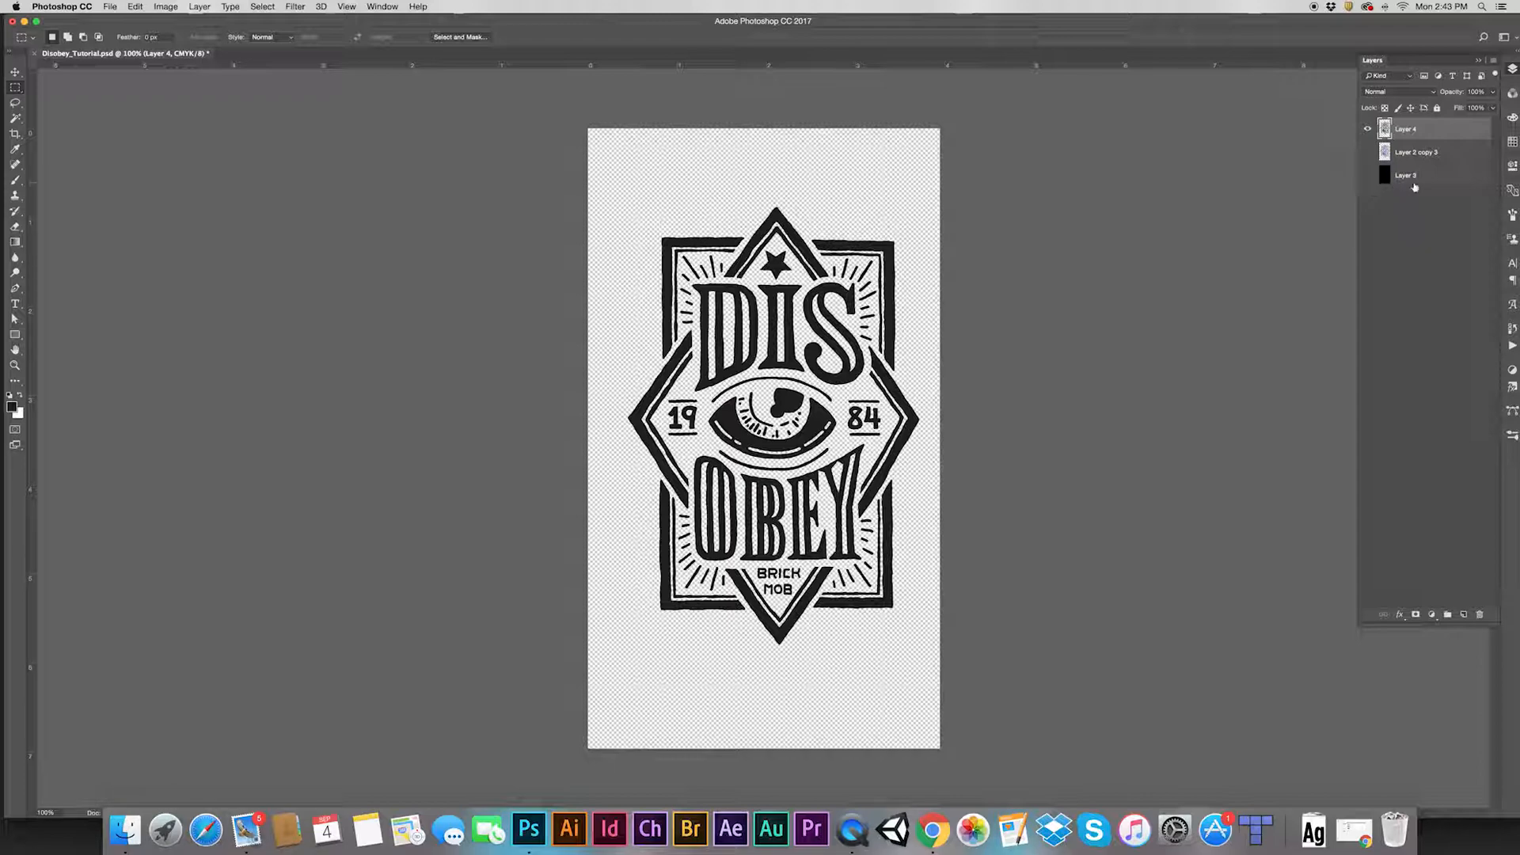
Add a white-filled Layer 5 above the purple artwork layer
{"action": "left_click", "coordinate": [1448, 150]}
{"action": "left_click", "coordinate": [1463, 616]}
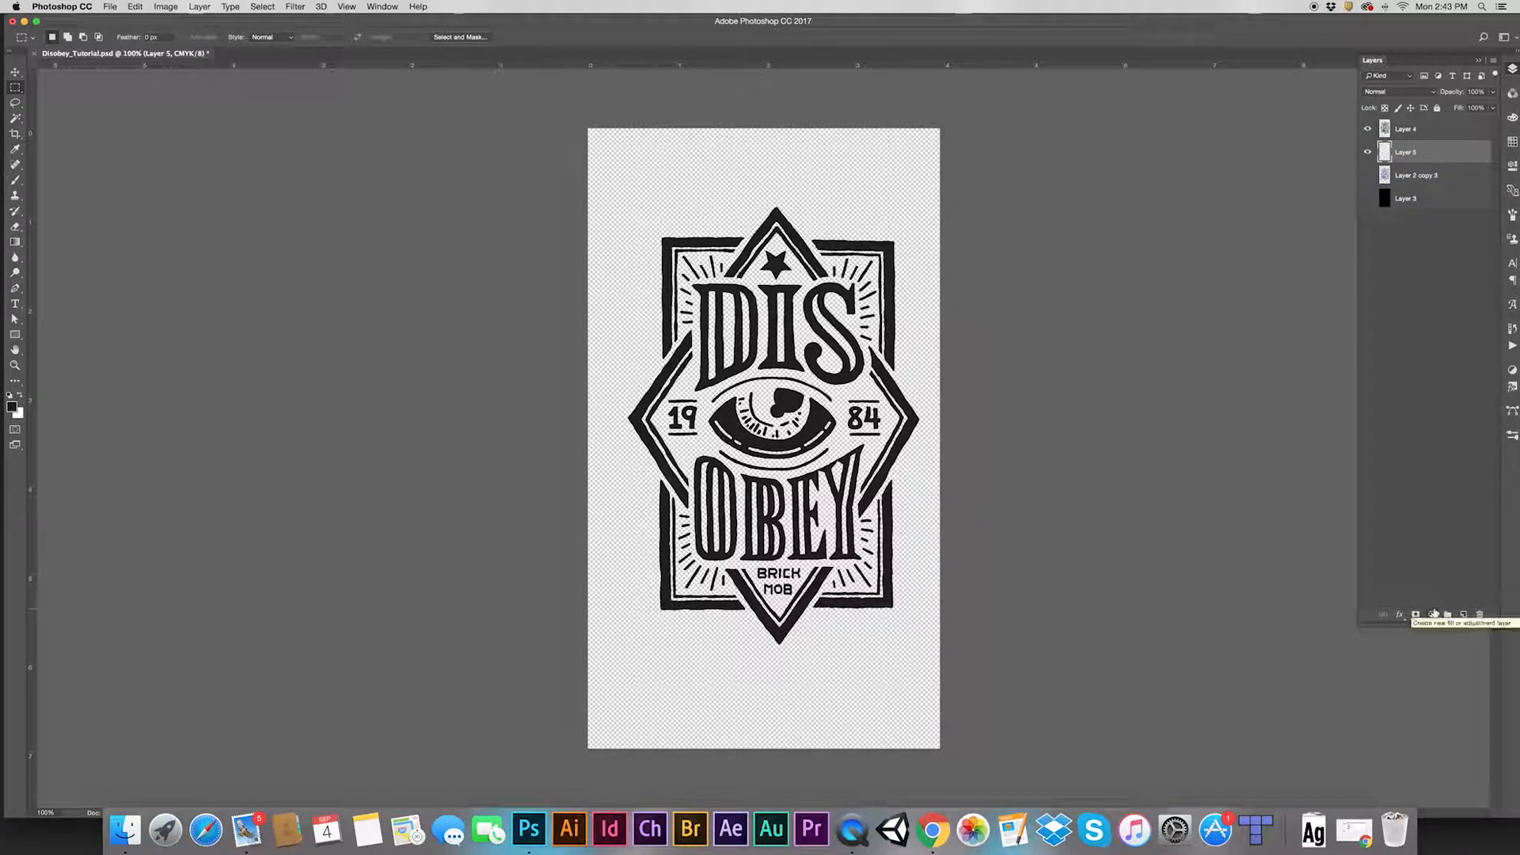
{"action": "key", "text": "super+BackSpace"}
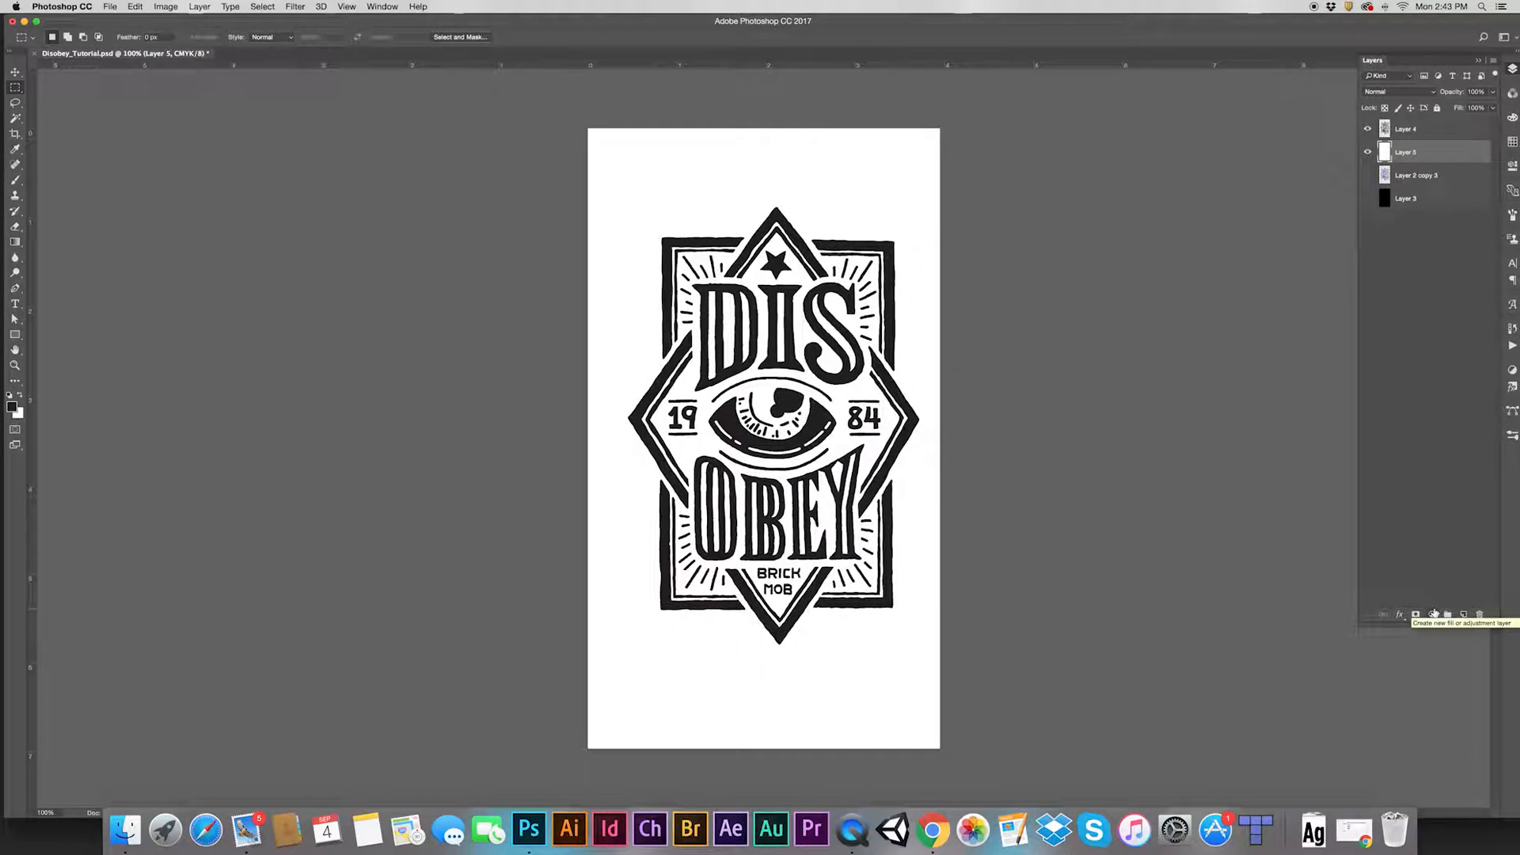
Duplicate the black Layer 4 and set the copy's blend mode to Overlay
{"action": "left_click", "coordinate": [1436, 130]}
{"action": "key", "text": "super+j"}
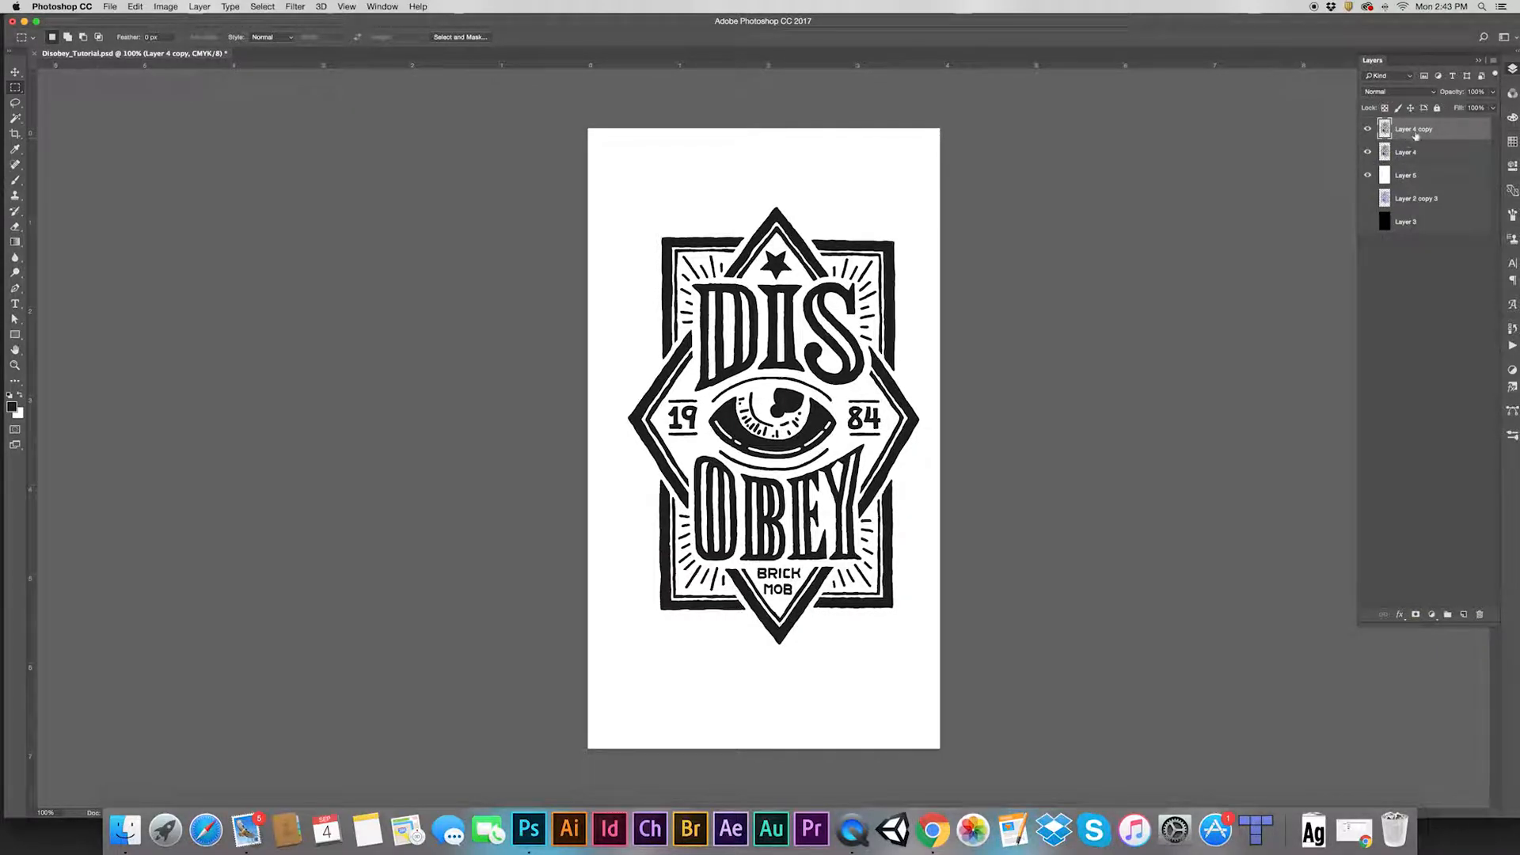
{"action": "left_click", "coordinate": [1400, 92]}
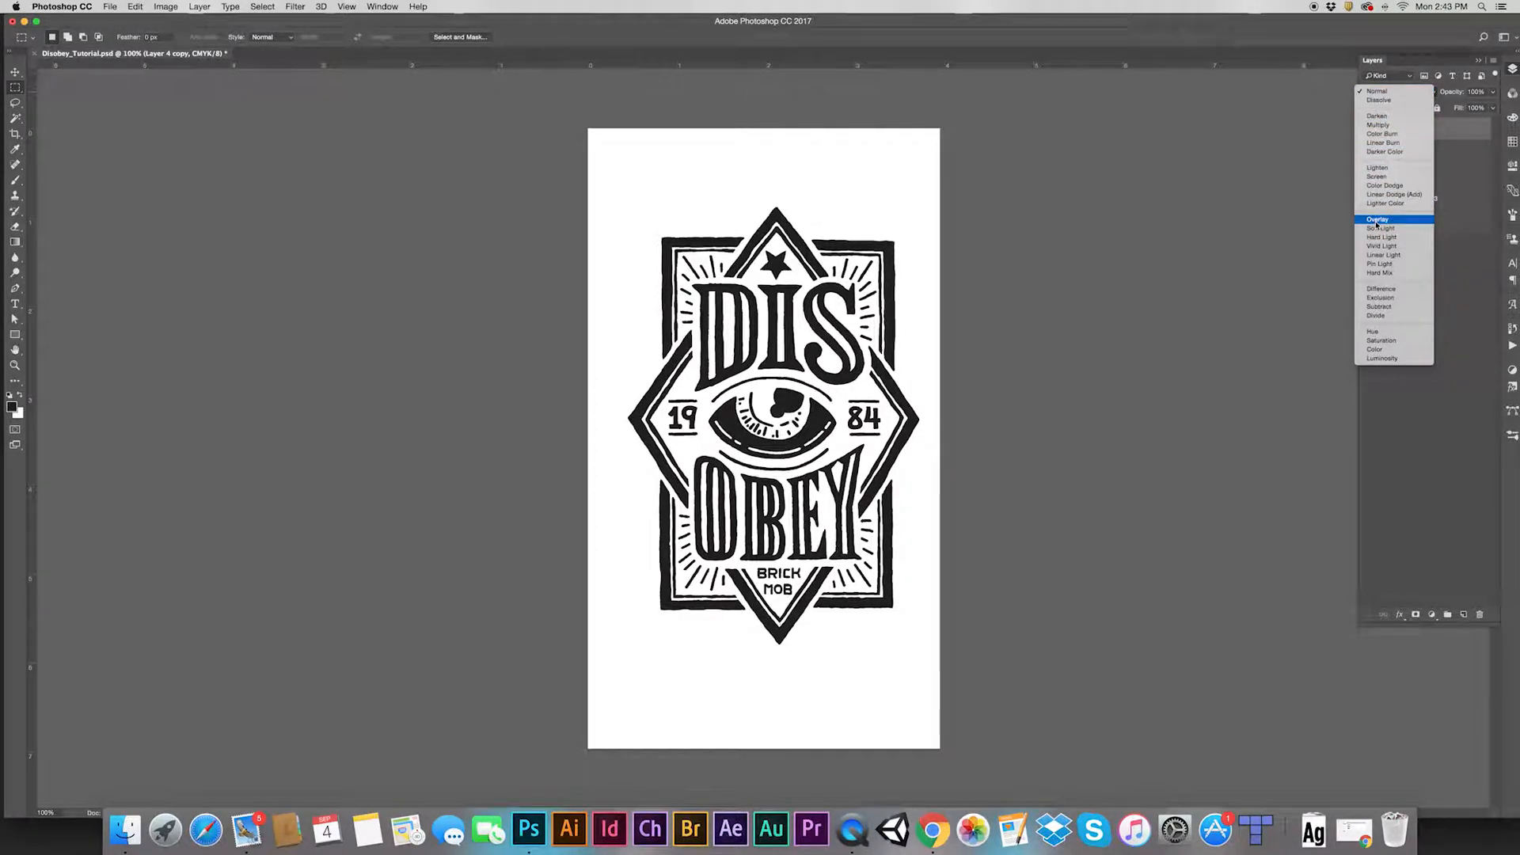
{"action": "left_click", "coordinate": [1375, 221]}
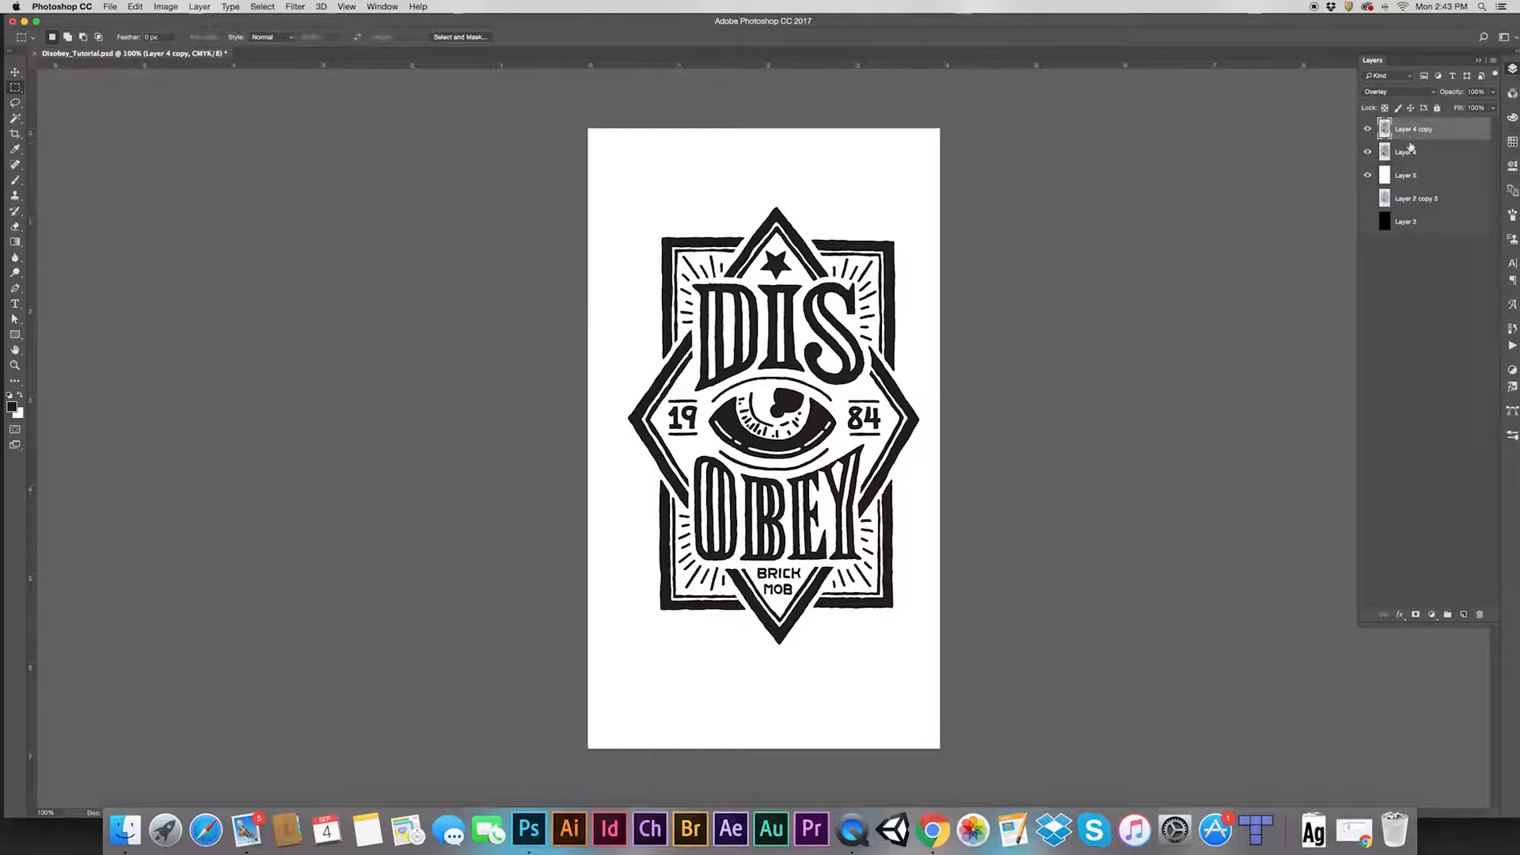
Open heavyspeckle.psd from Tool Box > TEXTURE MASTER > 5-Textures and maximize the Photoshop window
{"action": "left_click_drag", "start_coordinate": [317, 22], "coordinate": [461, 67]}
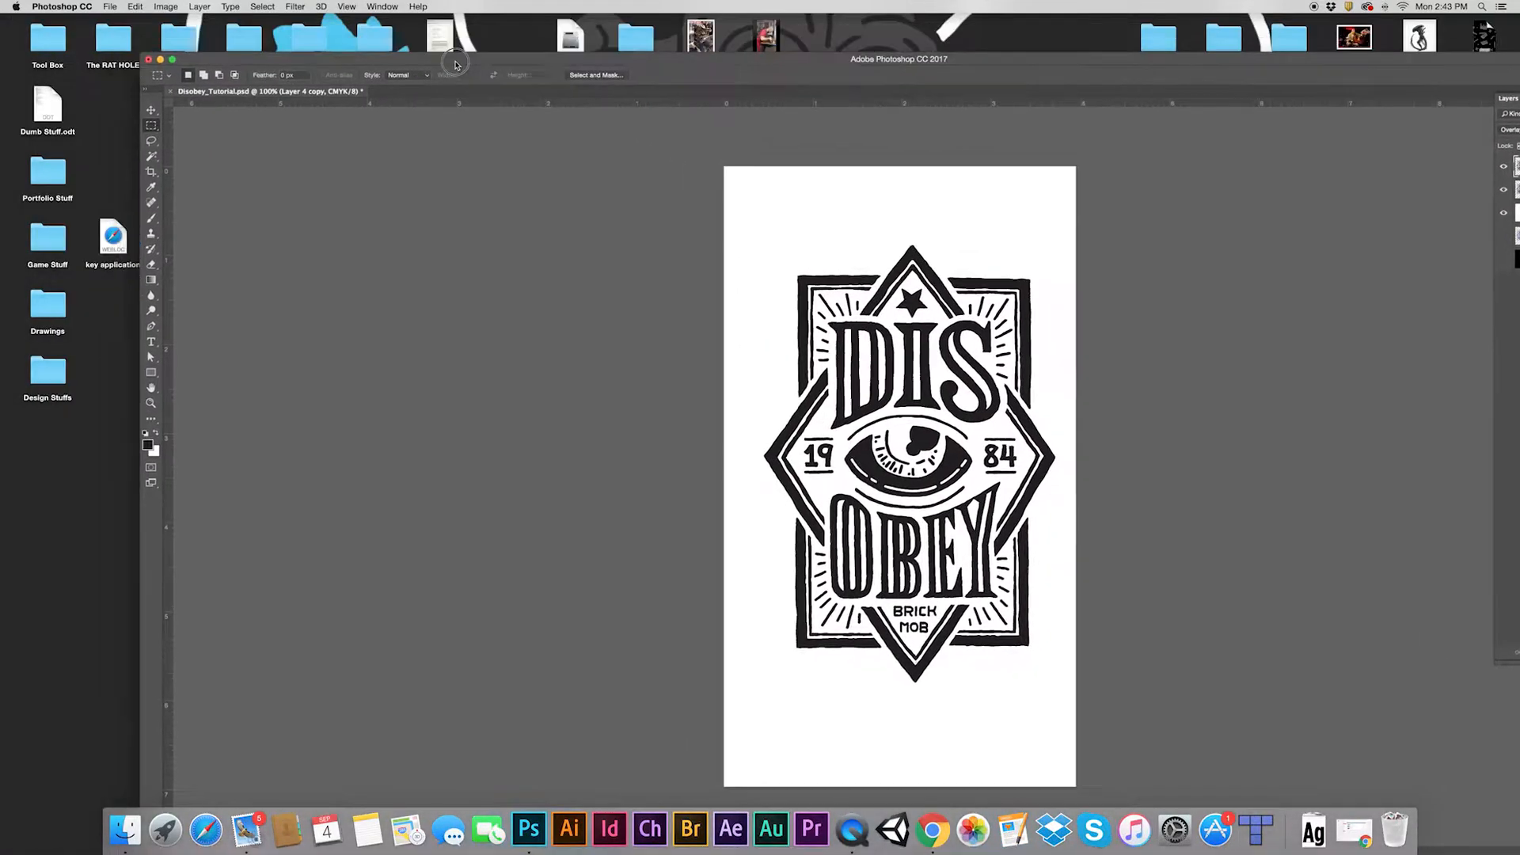
{"action": "left_click", "coordinate": [40, 44]}
{"action": "double_click", "coordinate": [40, 43]}
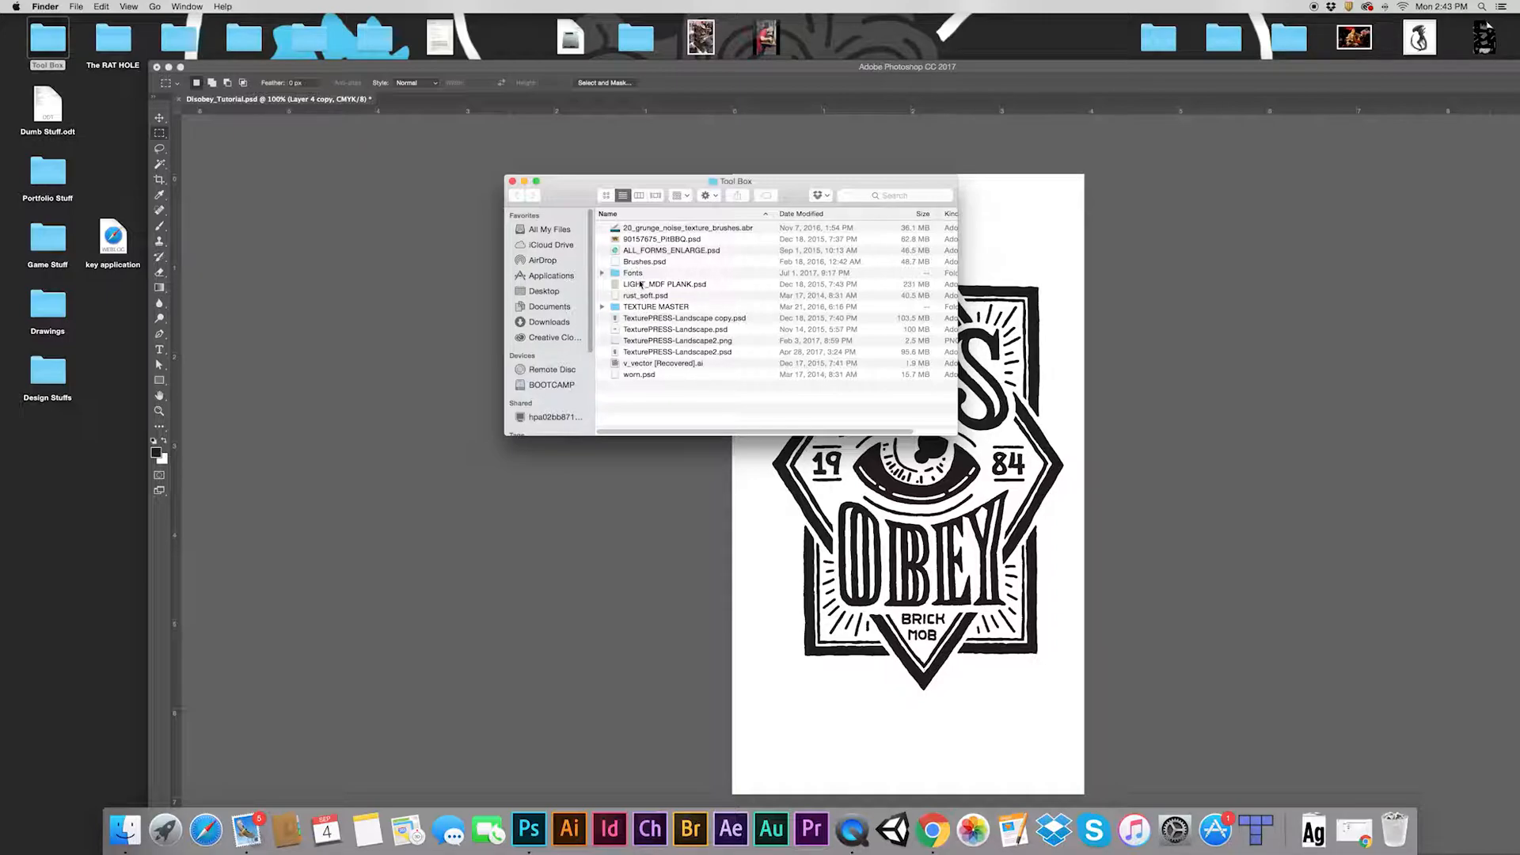
{"action": "double_click", "coordinate": [643, 308]}
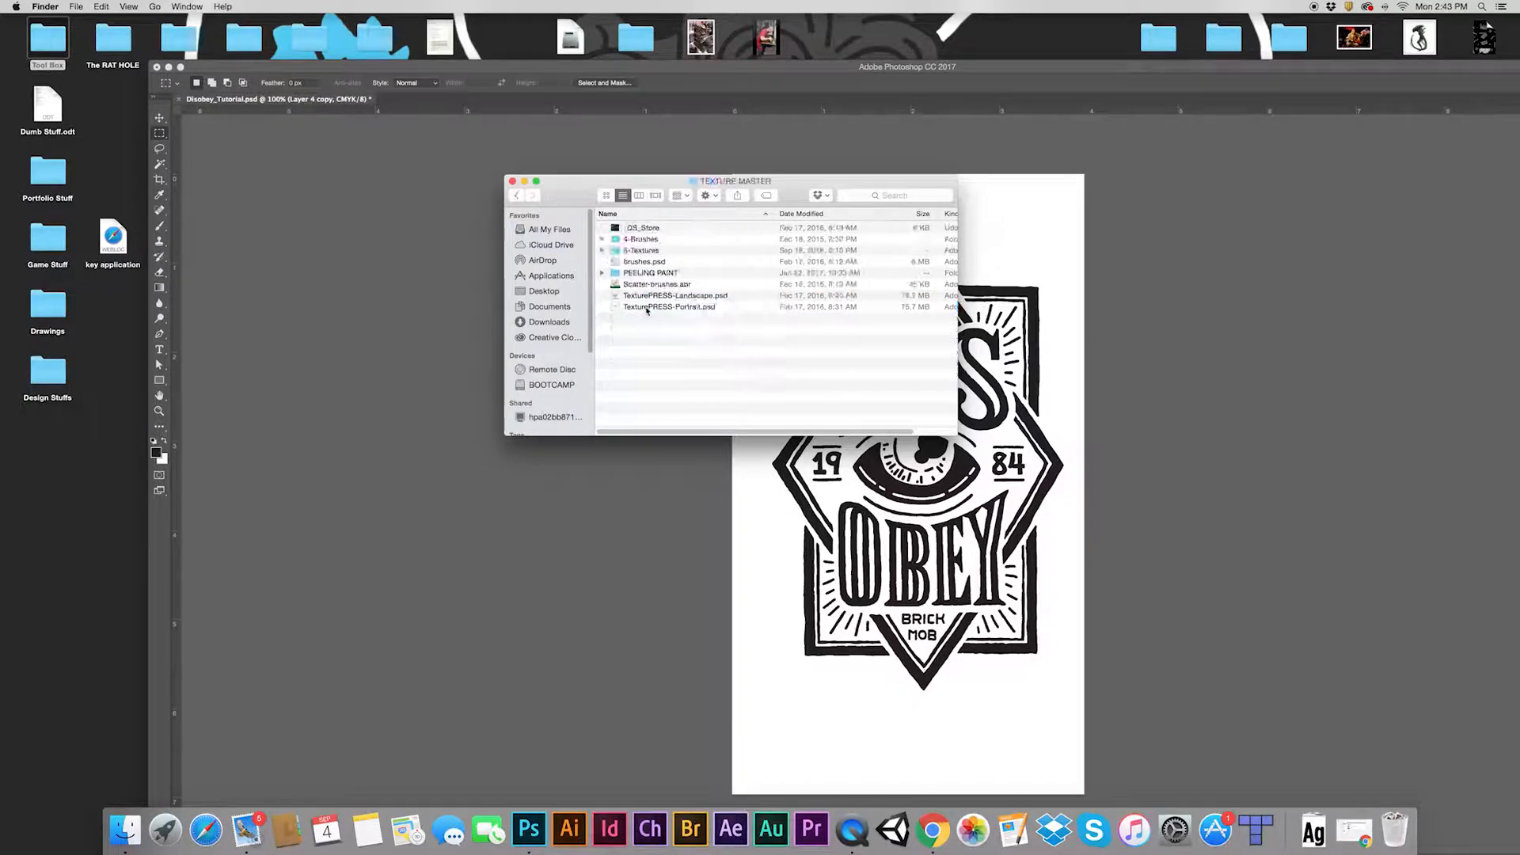
{"action": "double_click", "coordinate": [639, 251]}
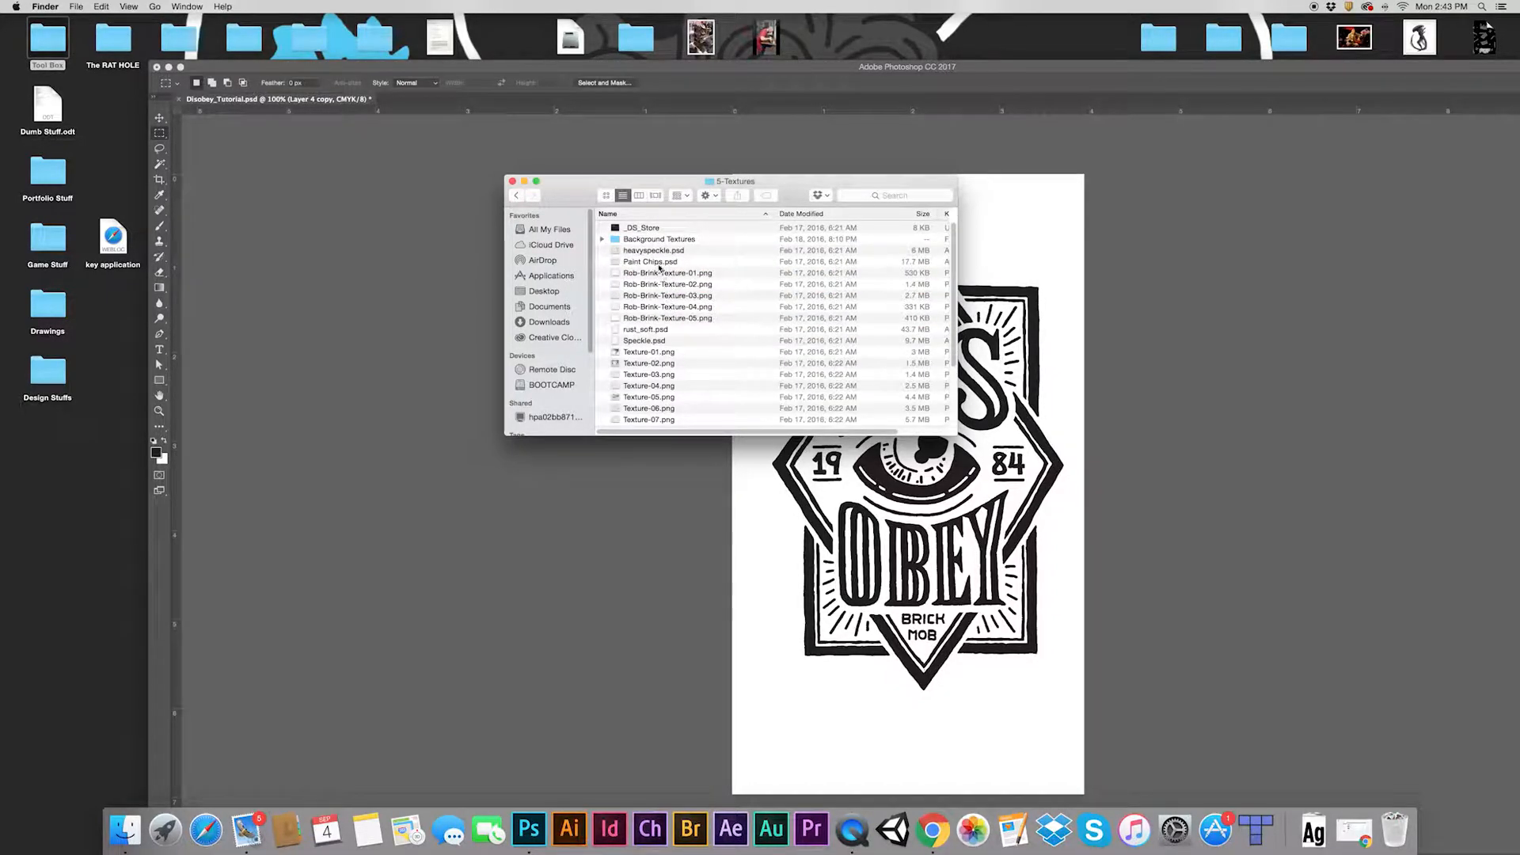
{"action": "double_click", "coordinate": [662, 251]}
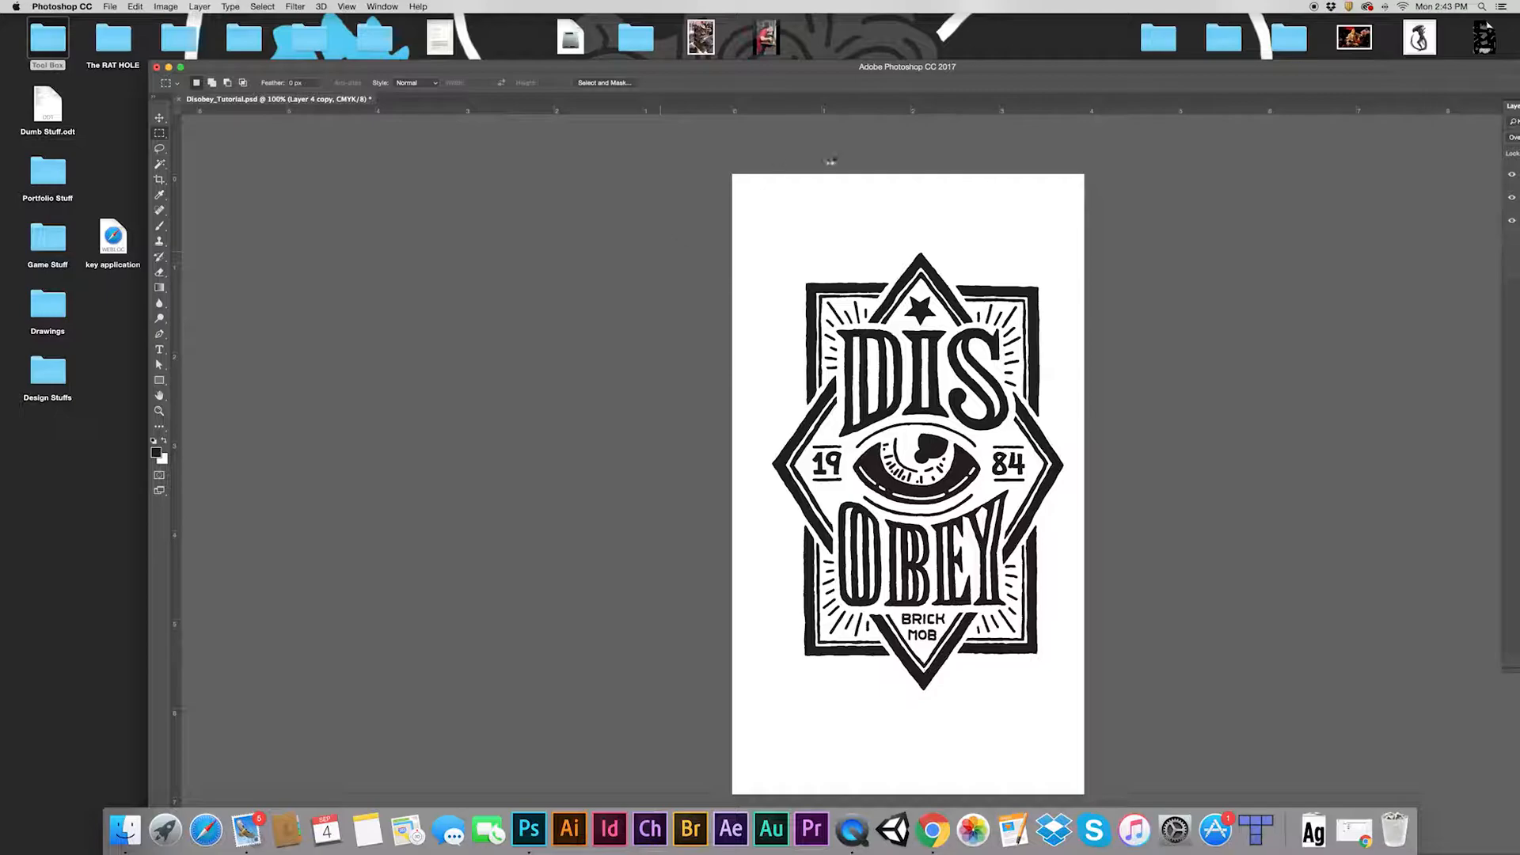
{"action": "double_click", "coordinate": [999, 66]}
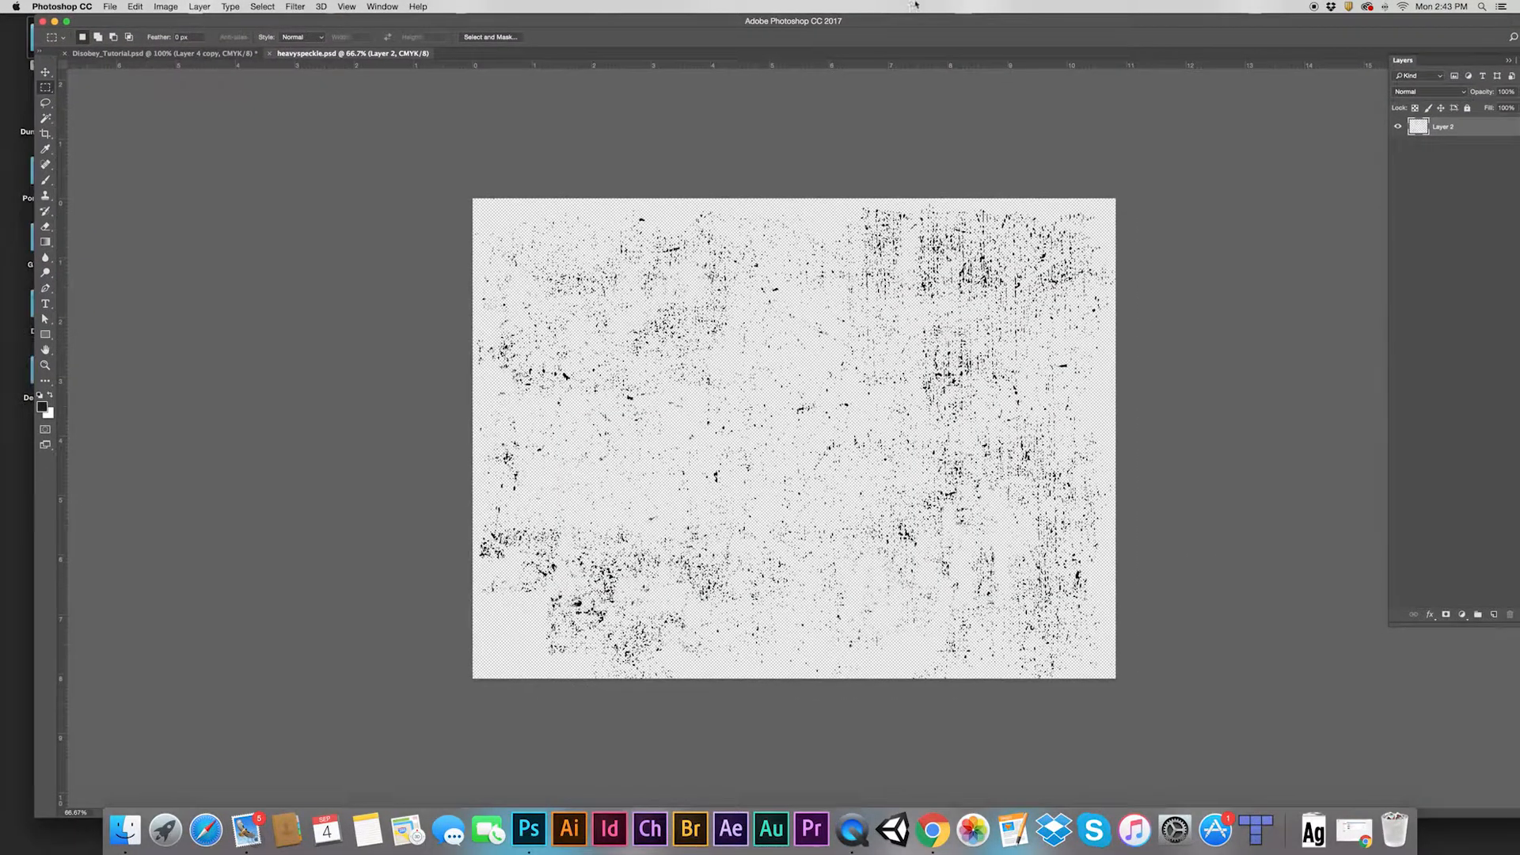
Duplicate the speckle texture's Layer 2 into Disobey_Tutorial.psd
{"action": "right_click", "coordinate": [1436, 127]}
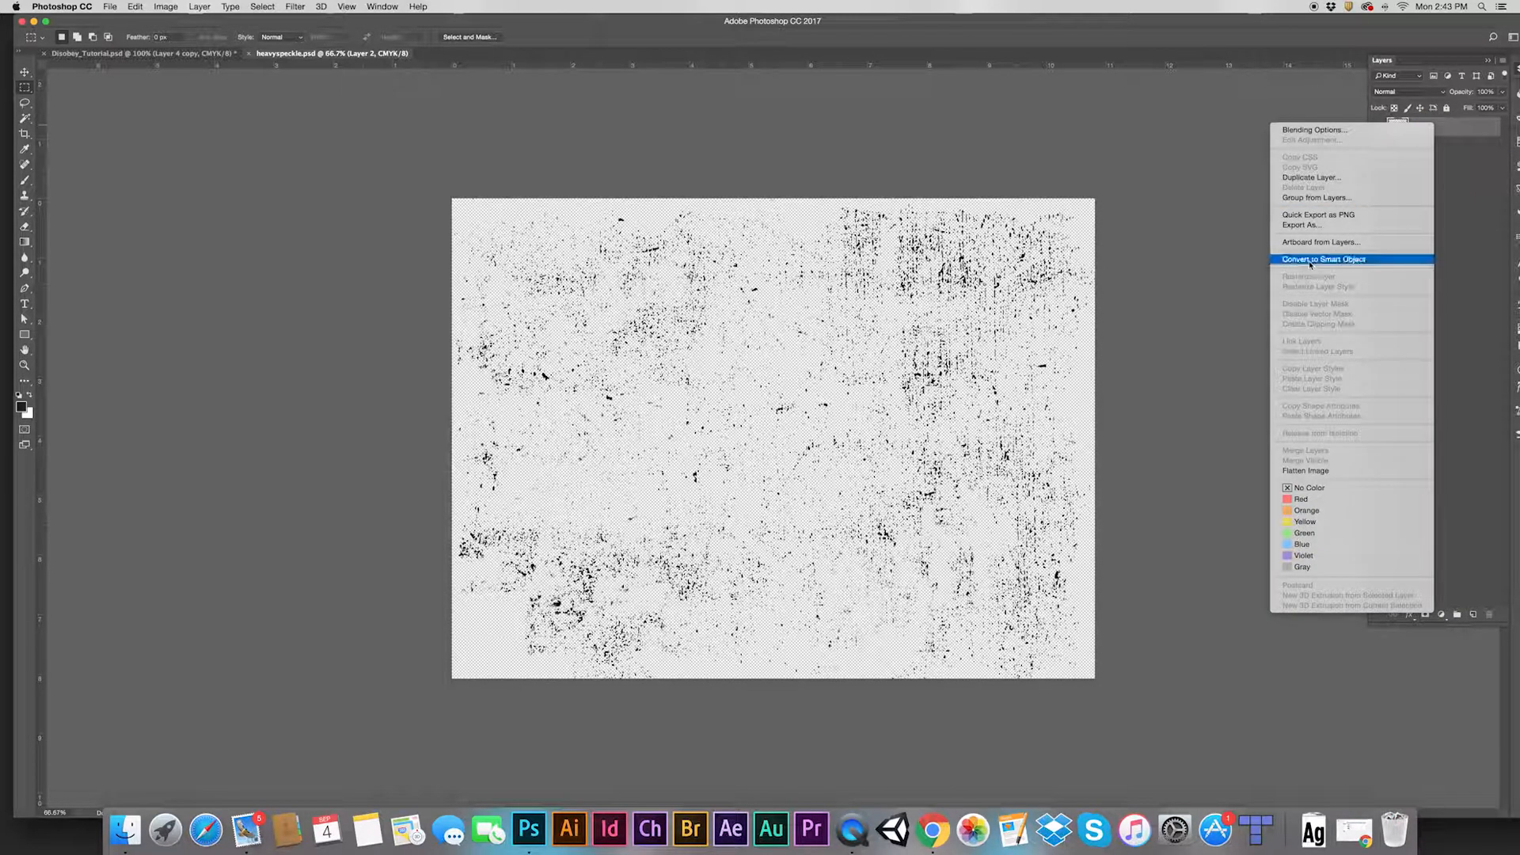
{"action": "left_click", "coordinate": [1314, 179]}
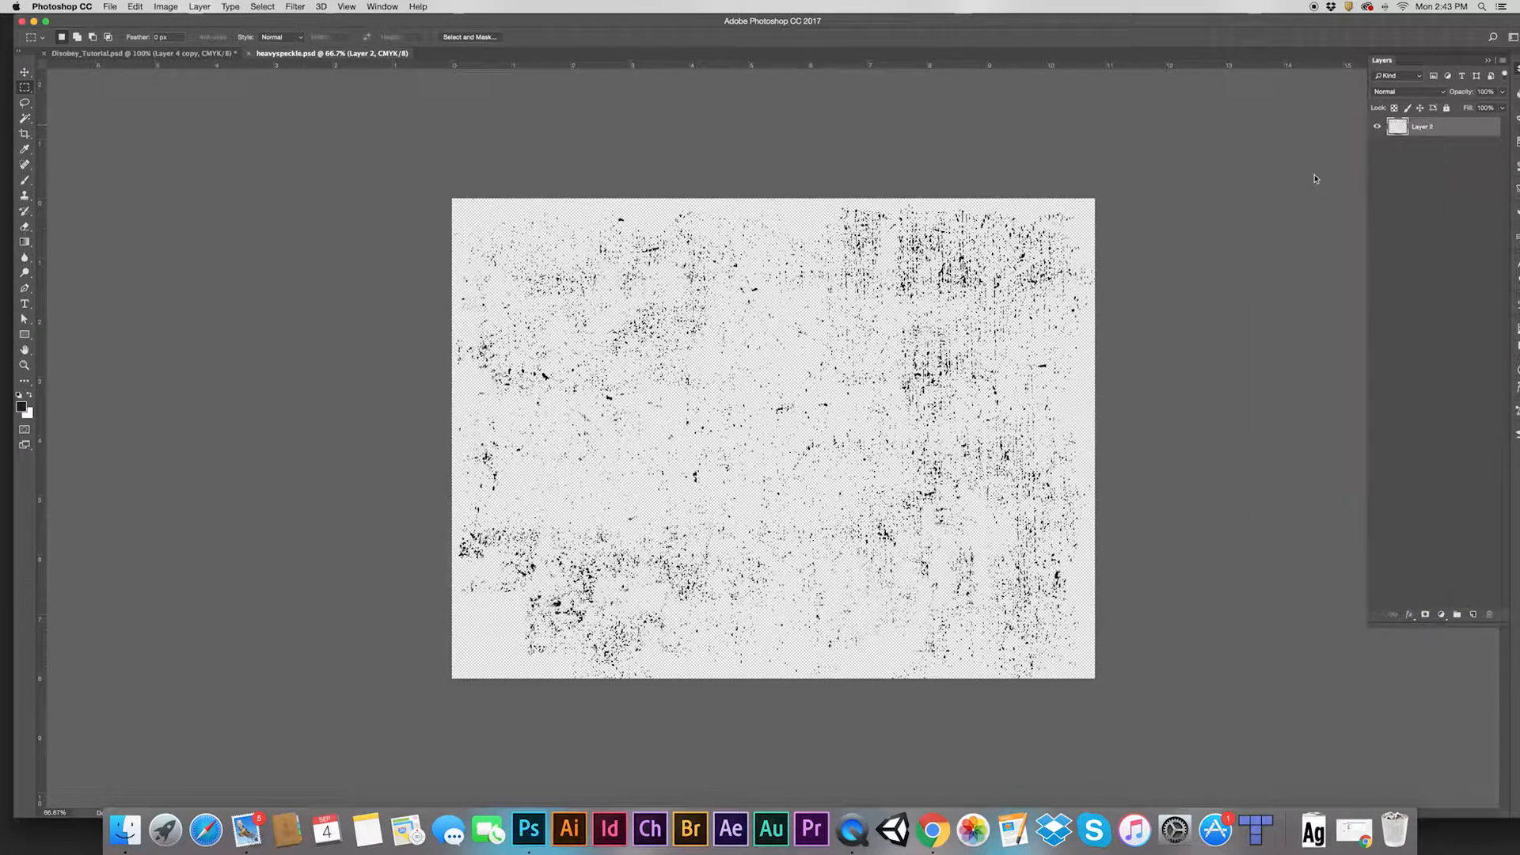
{"action": "left_click", "coordinate": [742, 408]}
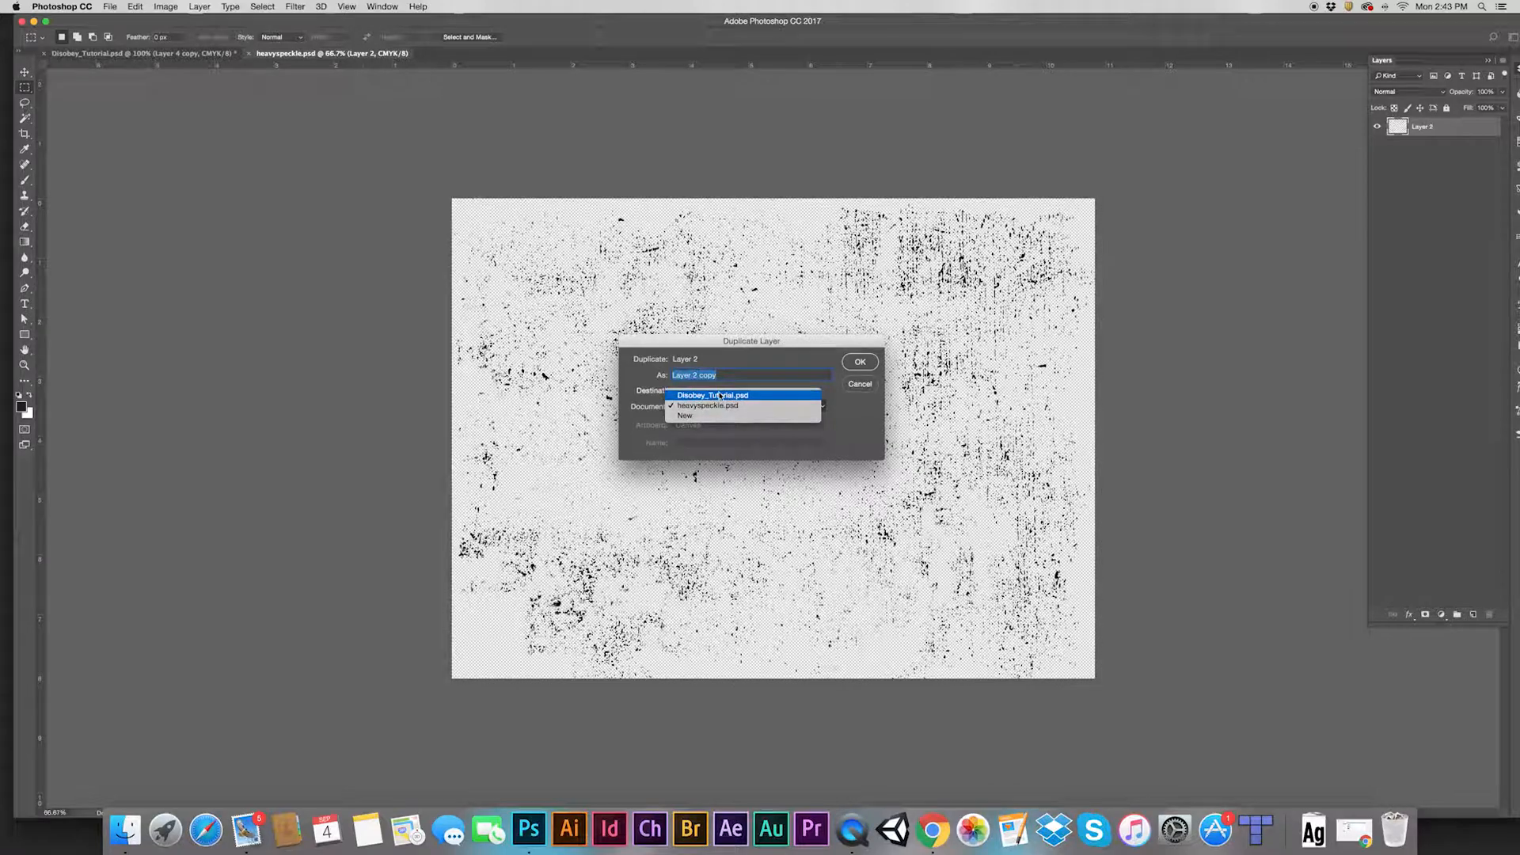
{"action": "left_click", "coordinate": [728, 393]}
{"action": "left_click", "coordinate": [858, 363]}
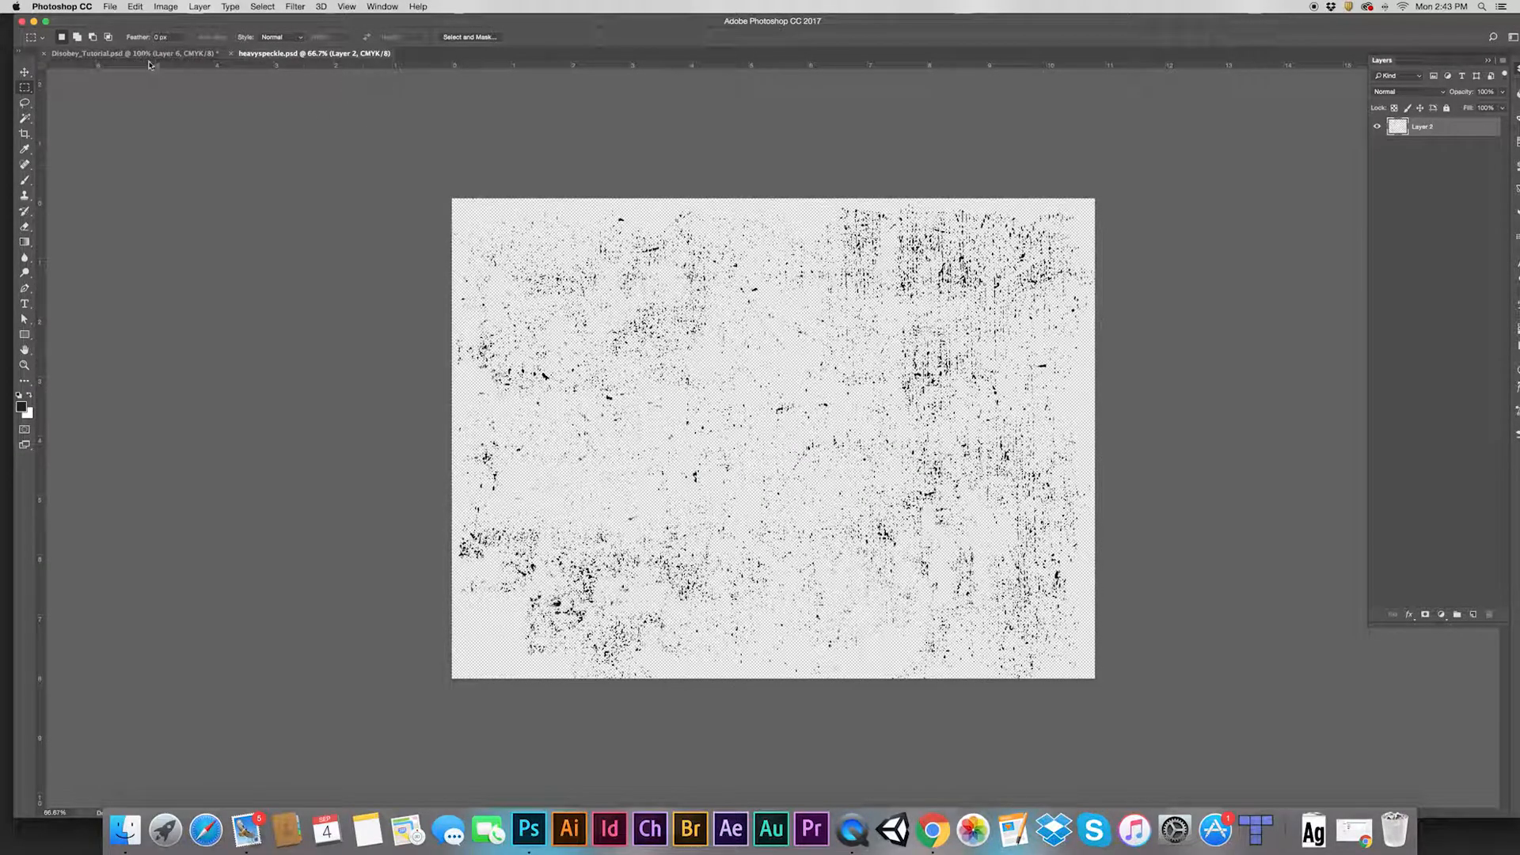
Close the speckle file, scale and position Layer 6's texture over the badge, then select all
{"action": "left_click", "coordinate": [230, 54]}
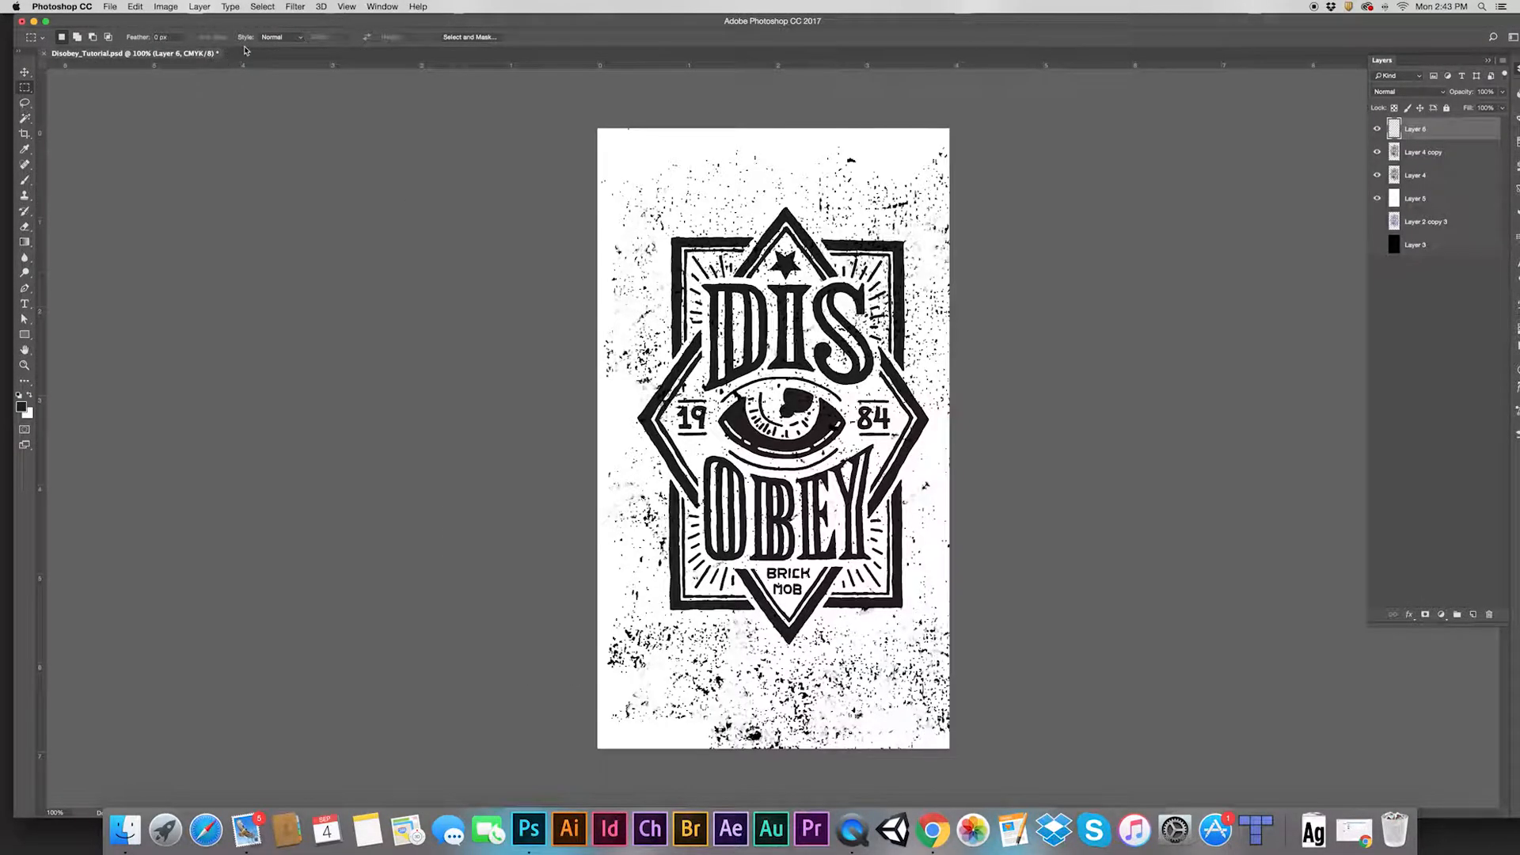
{"action": "right_click", "coordinate": [841, 369]}
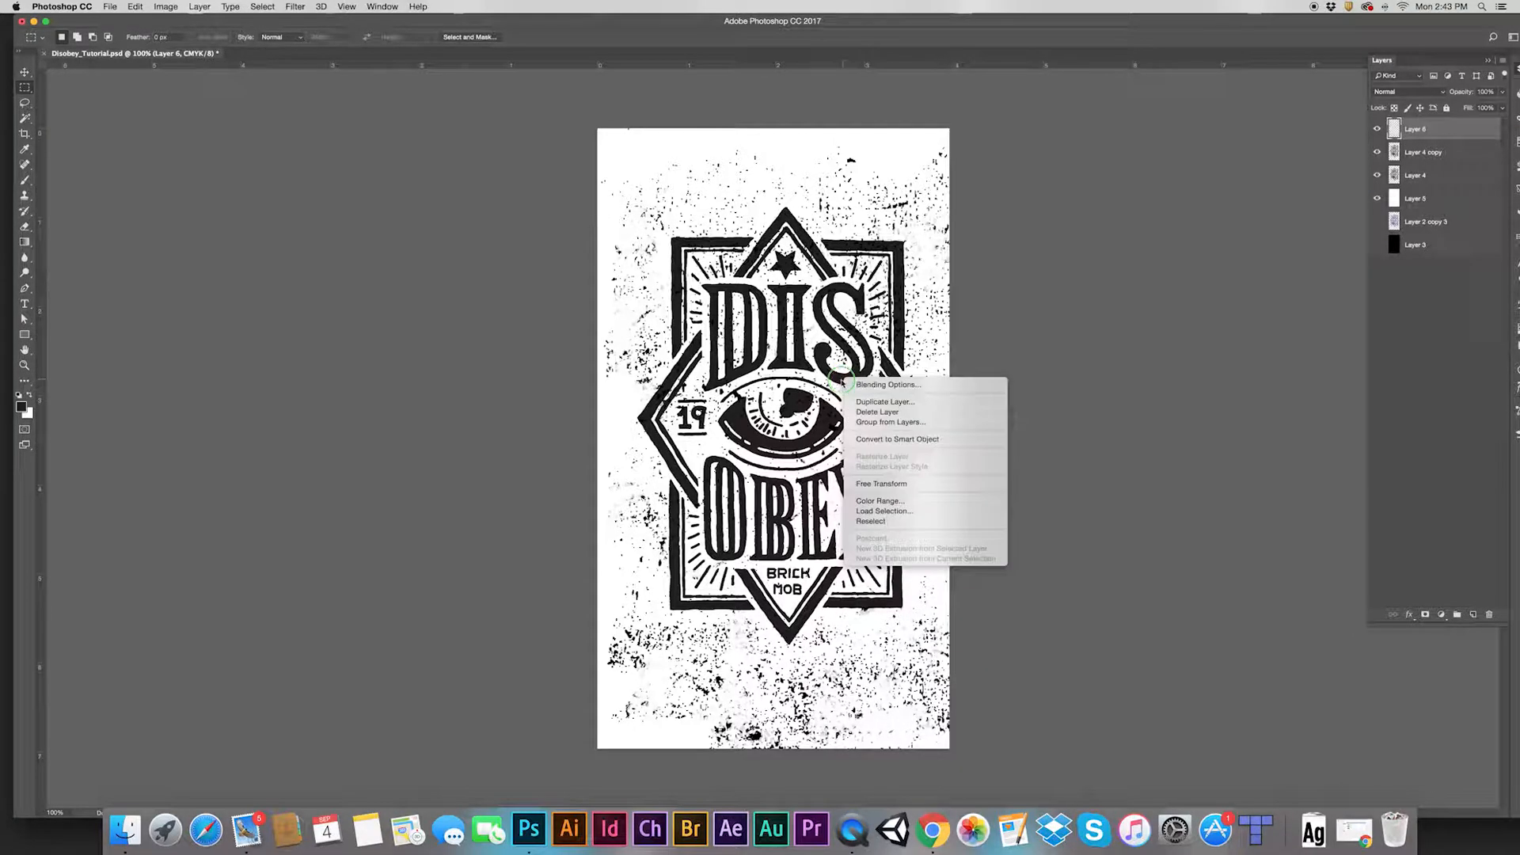
{"action": "left_click", "coordinate": [899, 499]}
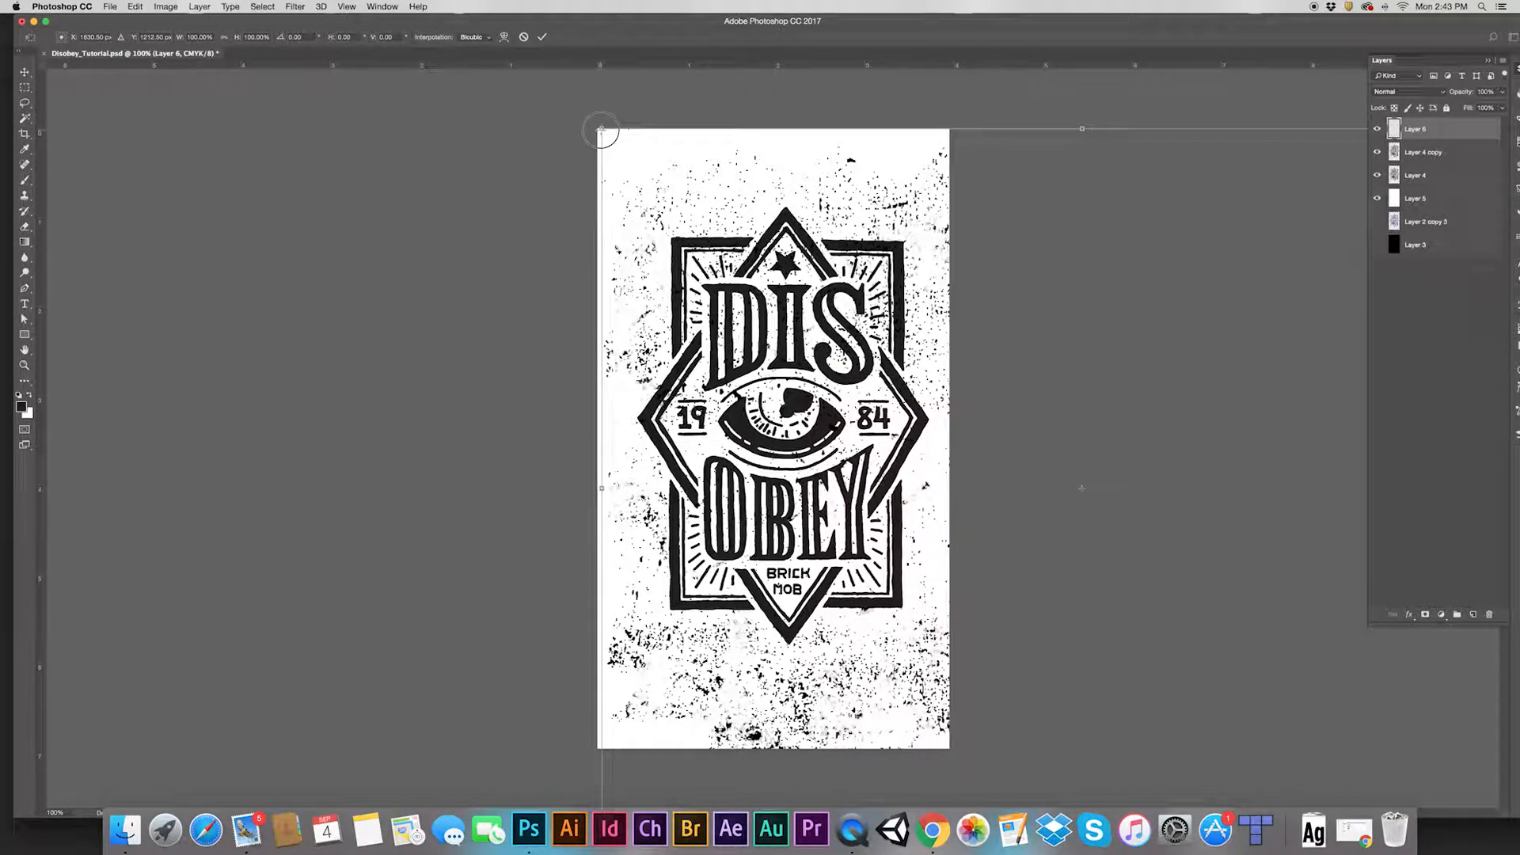
{"action": "left_click_drag", "start_coordinate": [601, 129], "coordinate": [897, 349]}
{"action": "left_click_drag", "start_coordinate": [1036, 636], "coordinate": [717, 394]}
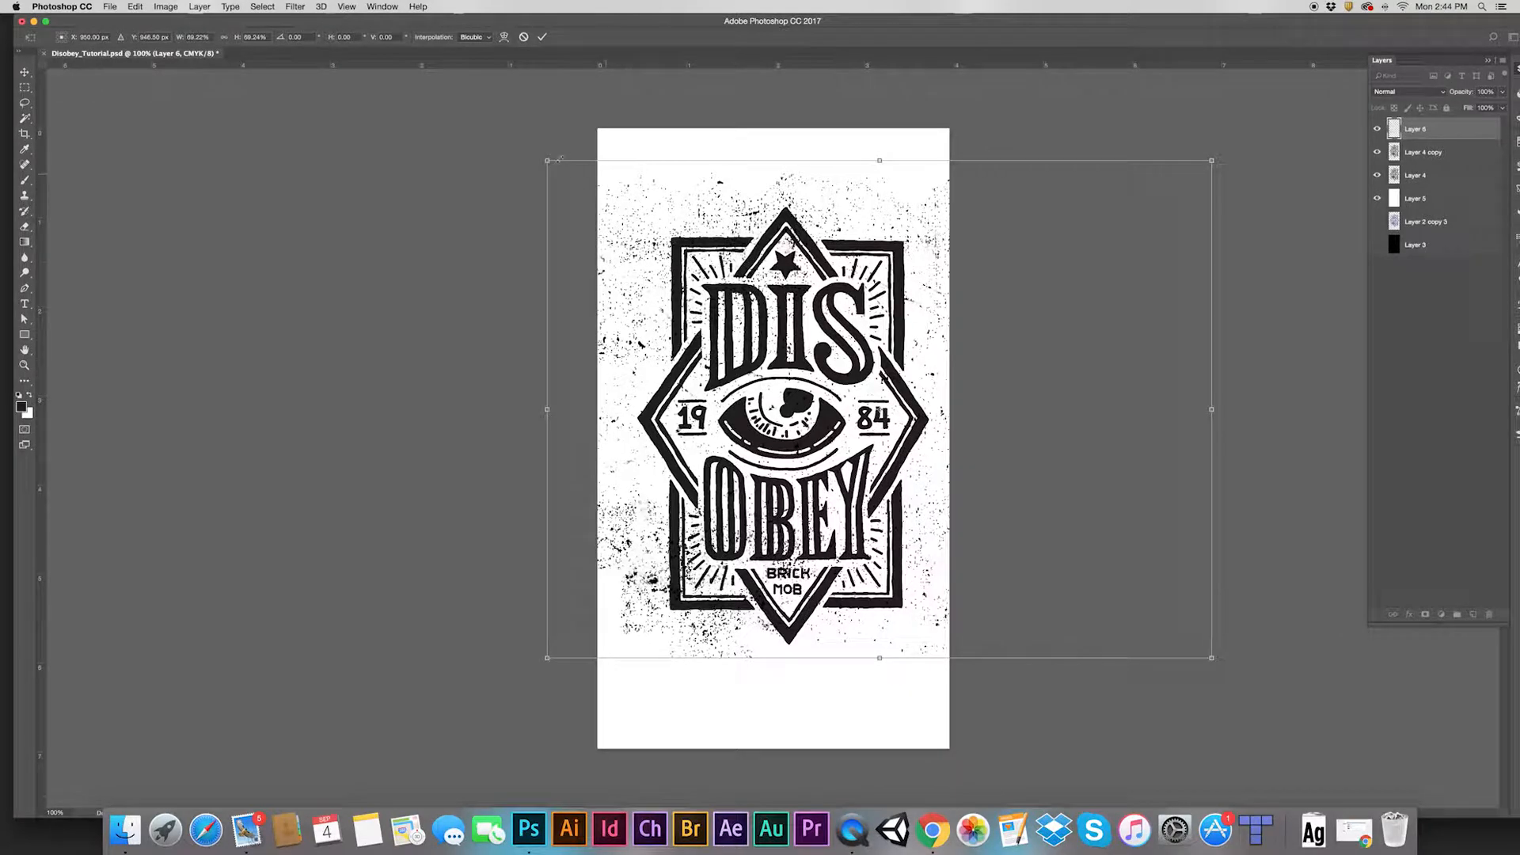
{"action": "left_click_drag", "start_coordinate": [548, 163], "coordinate": [574, 187]}
{"action": "left_click_drag", "start_coordinate": [760, 400], "coordinate": [801, 401]}
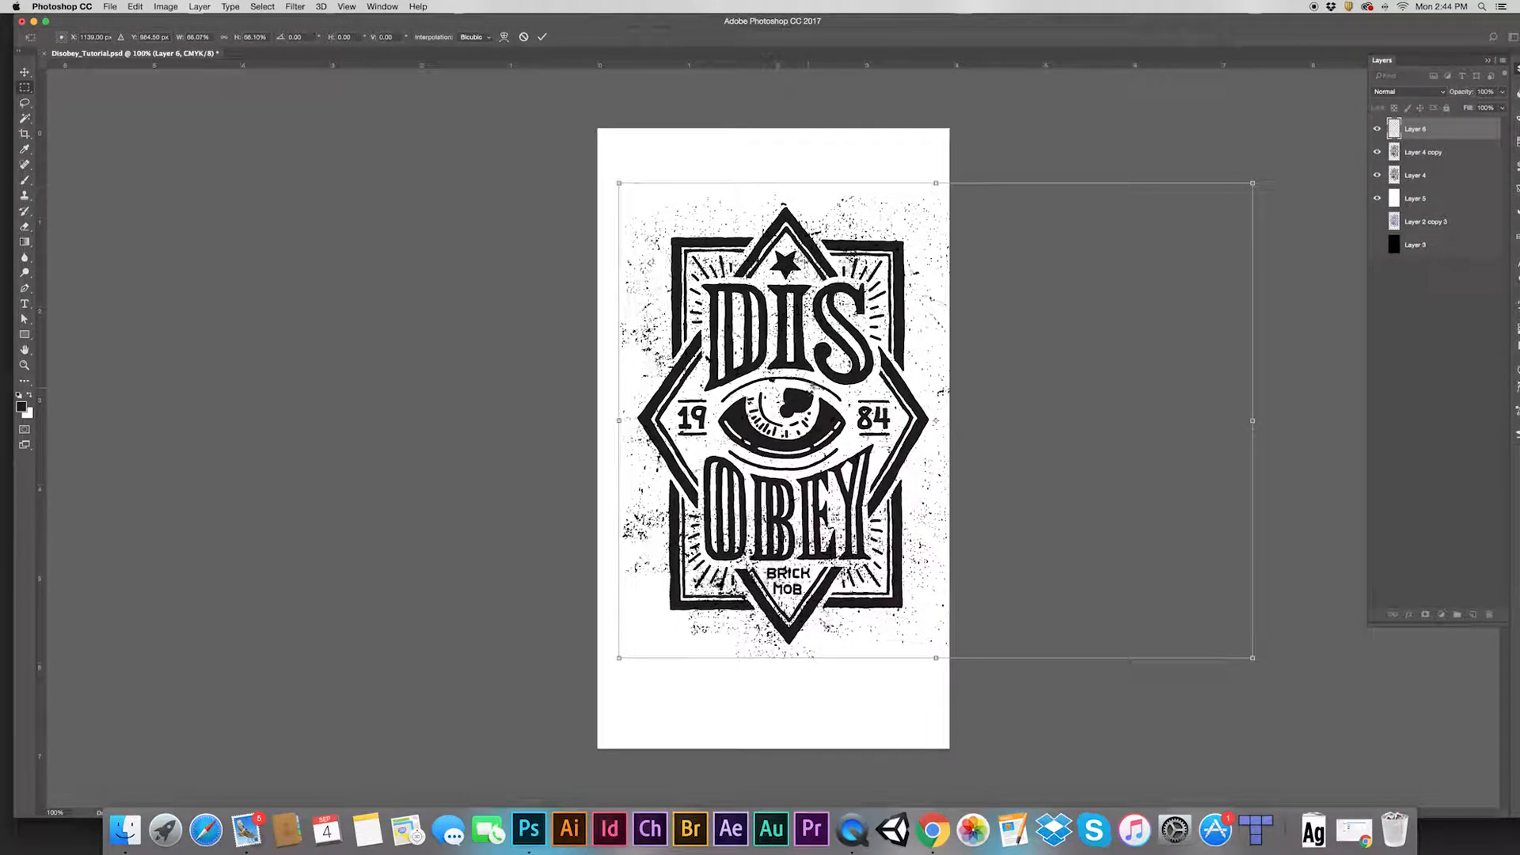
{"action": "key", "text": "Return"}
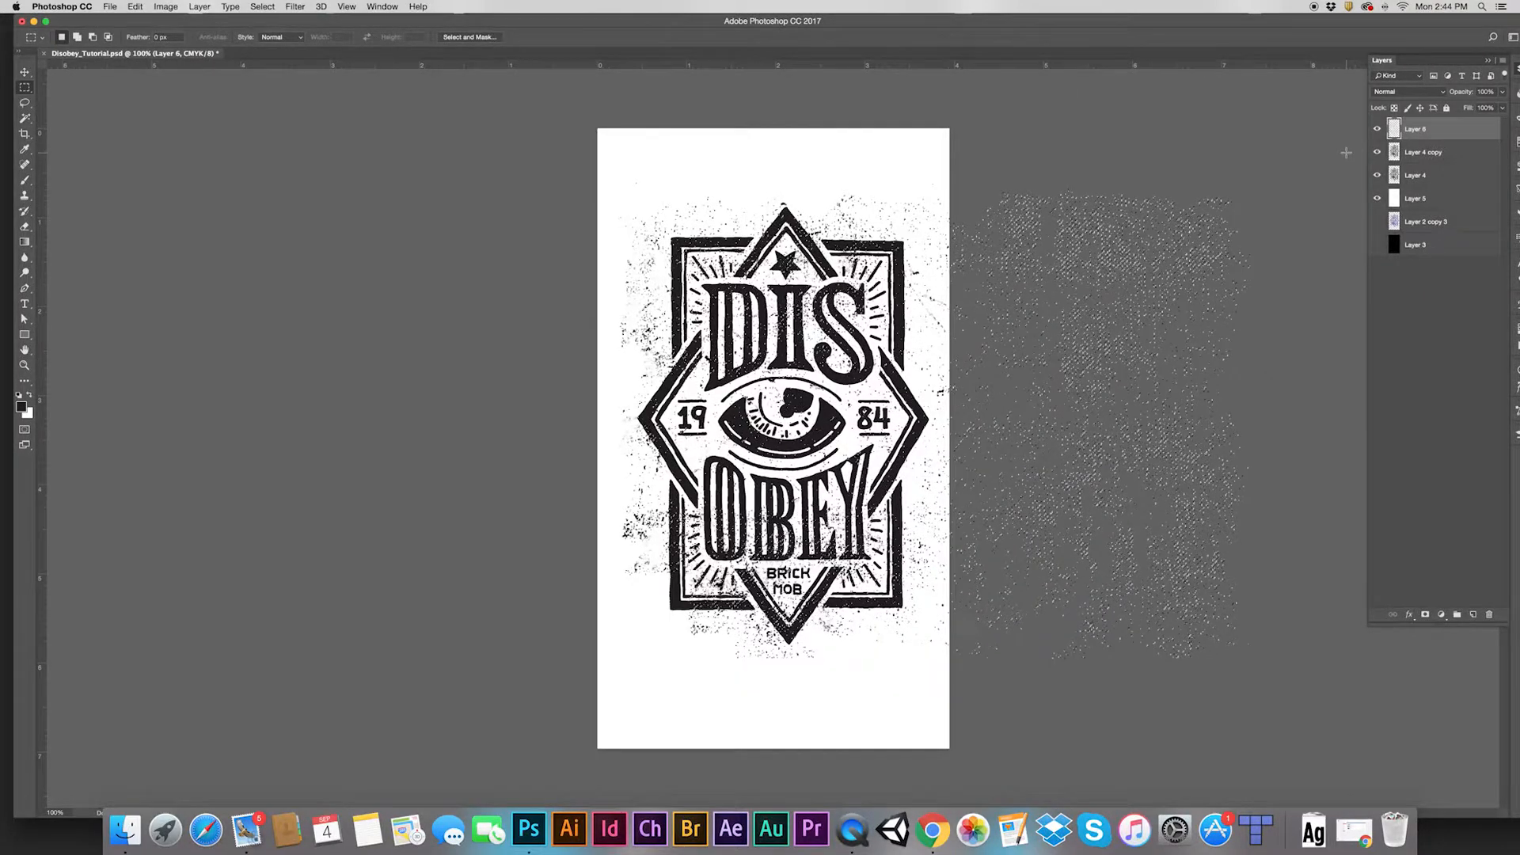
{"action": "key", "text": "super+a"}
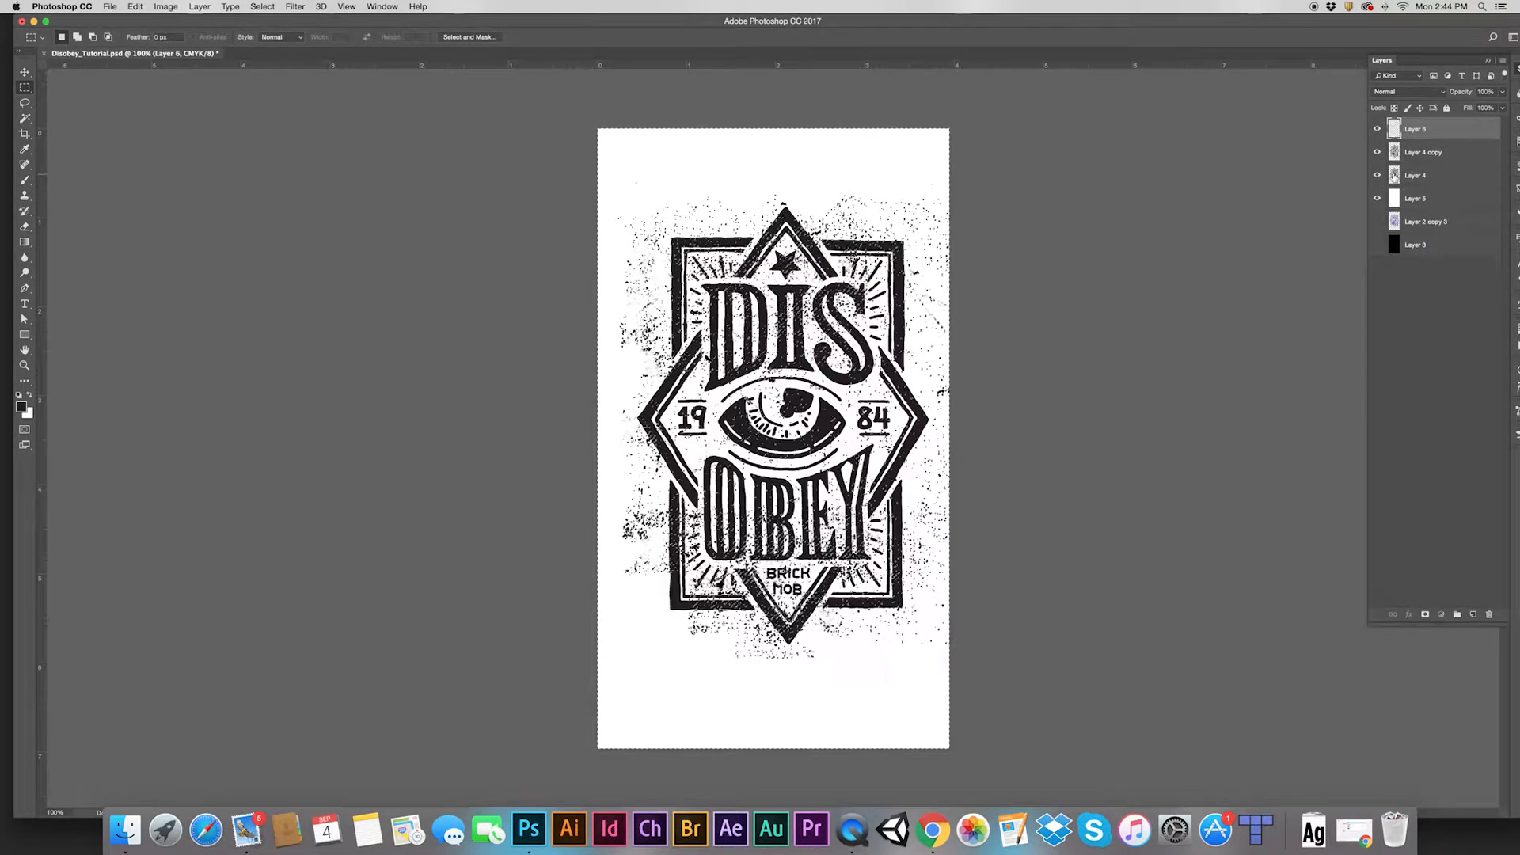
Add a layer mask to Layer 4, delete the speckle Layer 6, and show Layer 4 copy
{"action": "left_click", "coordinate": [1416, 171]}
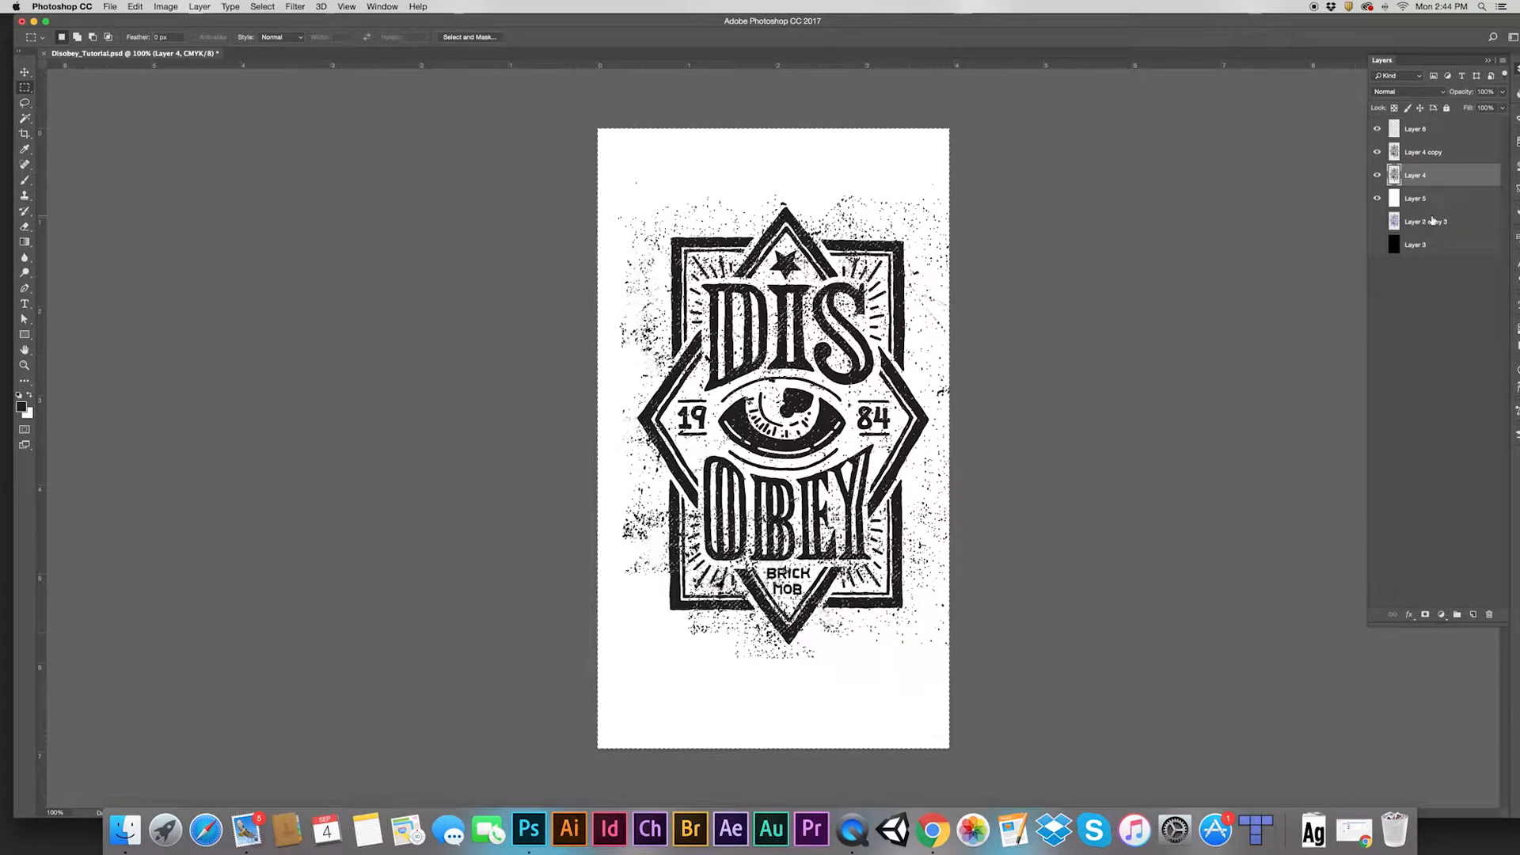
{"action": "left_click", "coordinate": [1425, 621]}
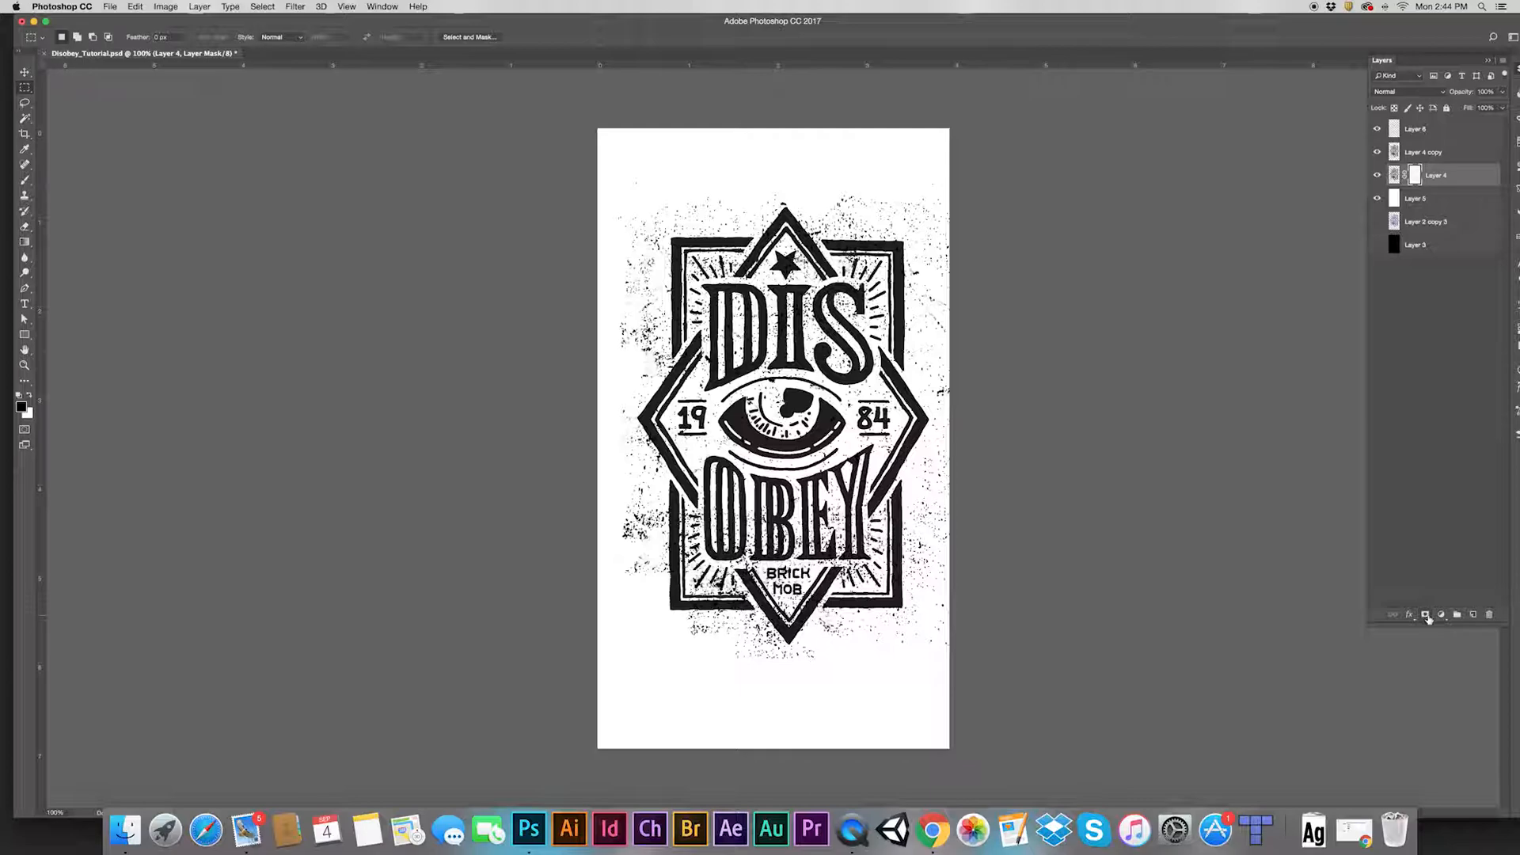
{"action": "left_click_drag", "start_coordinate": [1421, 134], "coordinate": [1489, 615]}
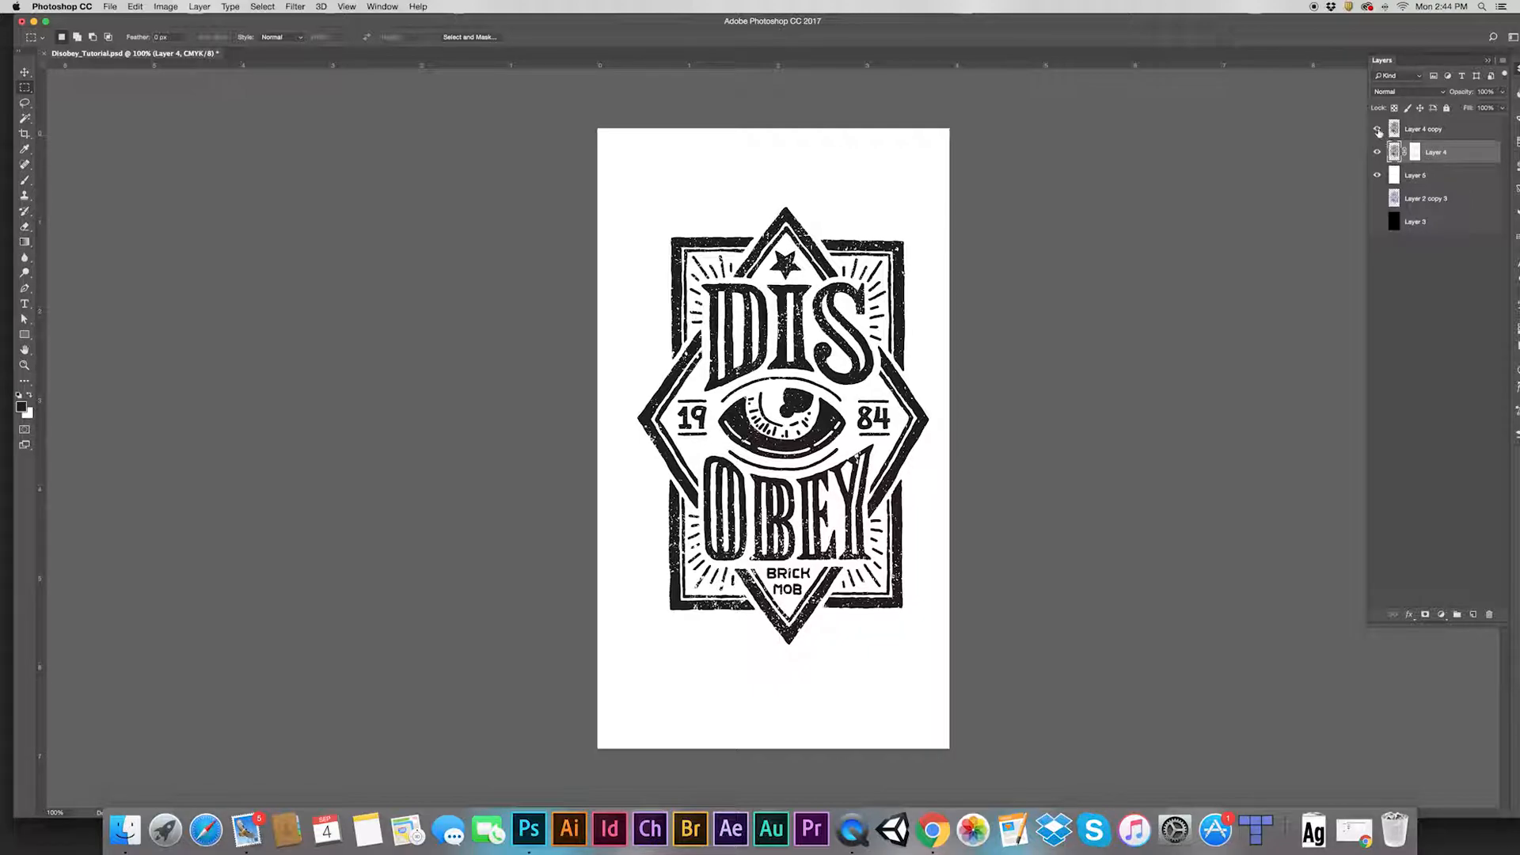
{"action": "left_click", "coordinate": [1377, 128]}
Open Layer 4 copy's layer style and enable a Stroke effect
{"action": "left_click", "coordinate": [1434, 129]}
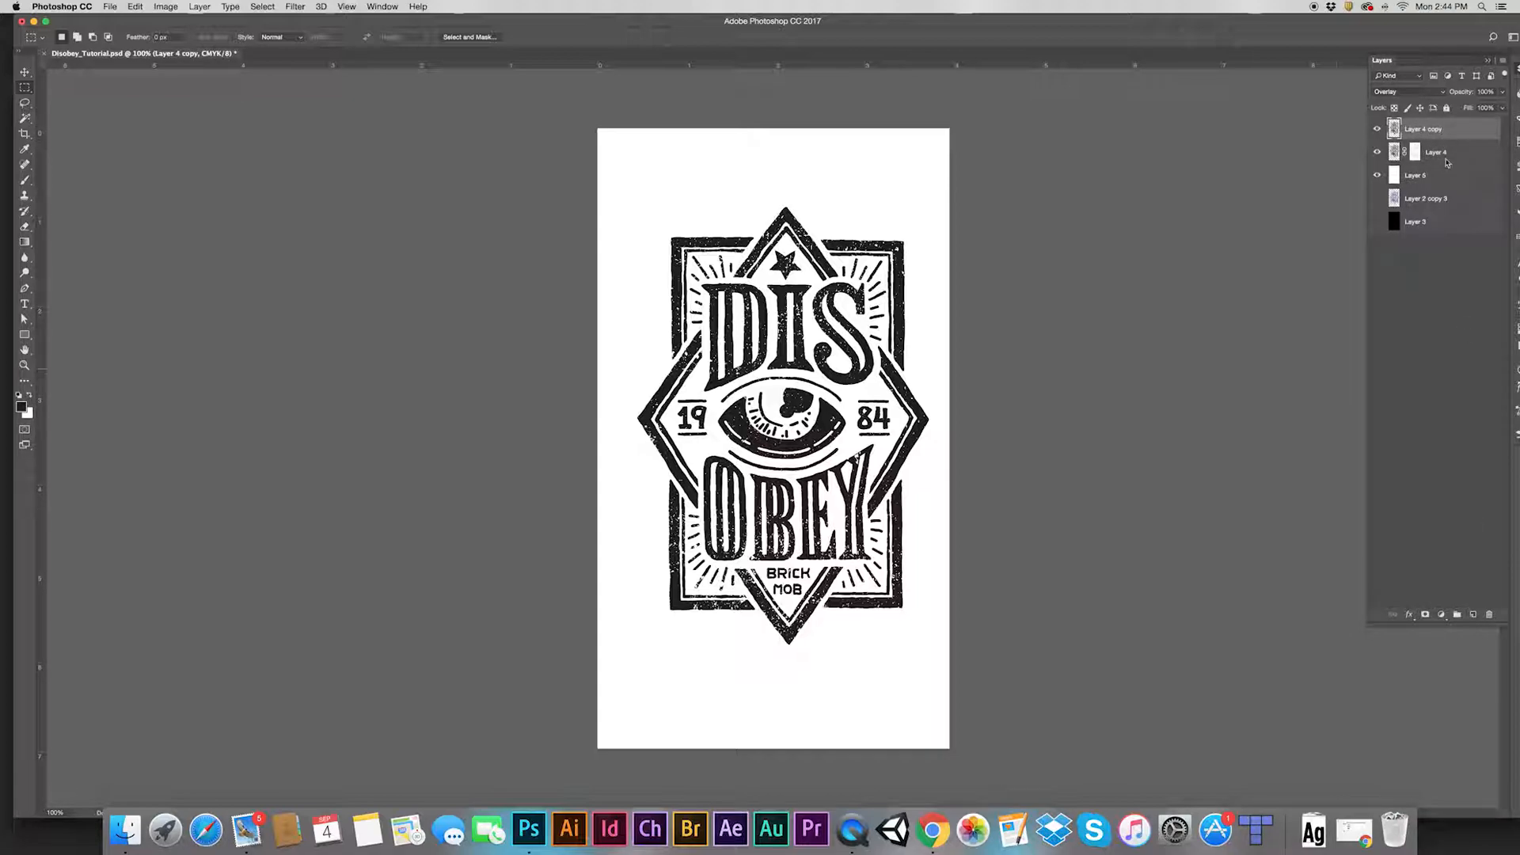
{"action": "double_click", "coordinate": [1462, 131]}
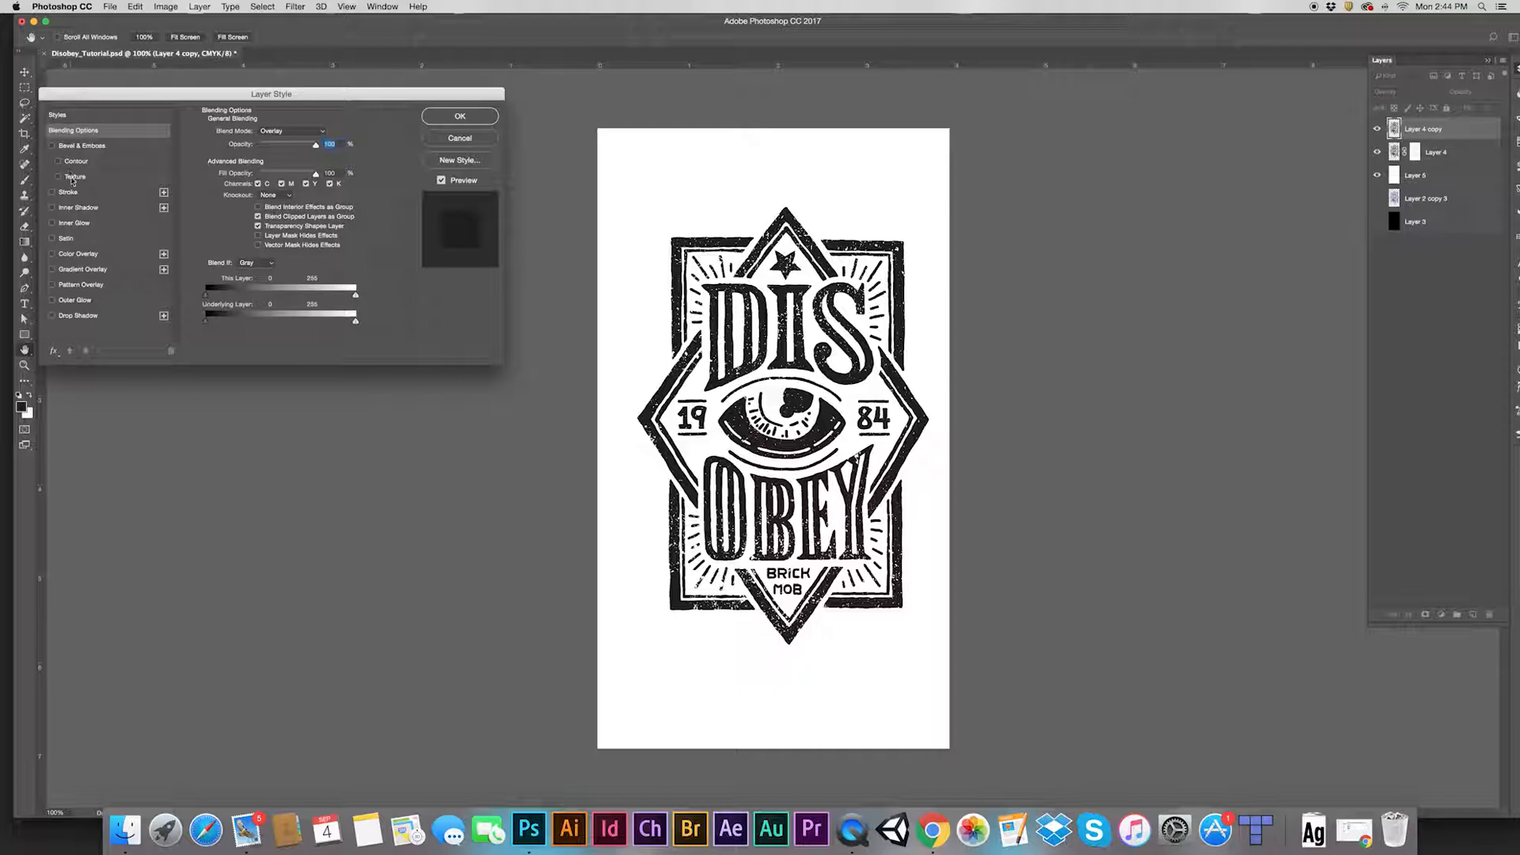
{"action": "left_click", "coordinate": [62, 193]}
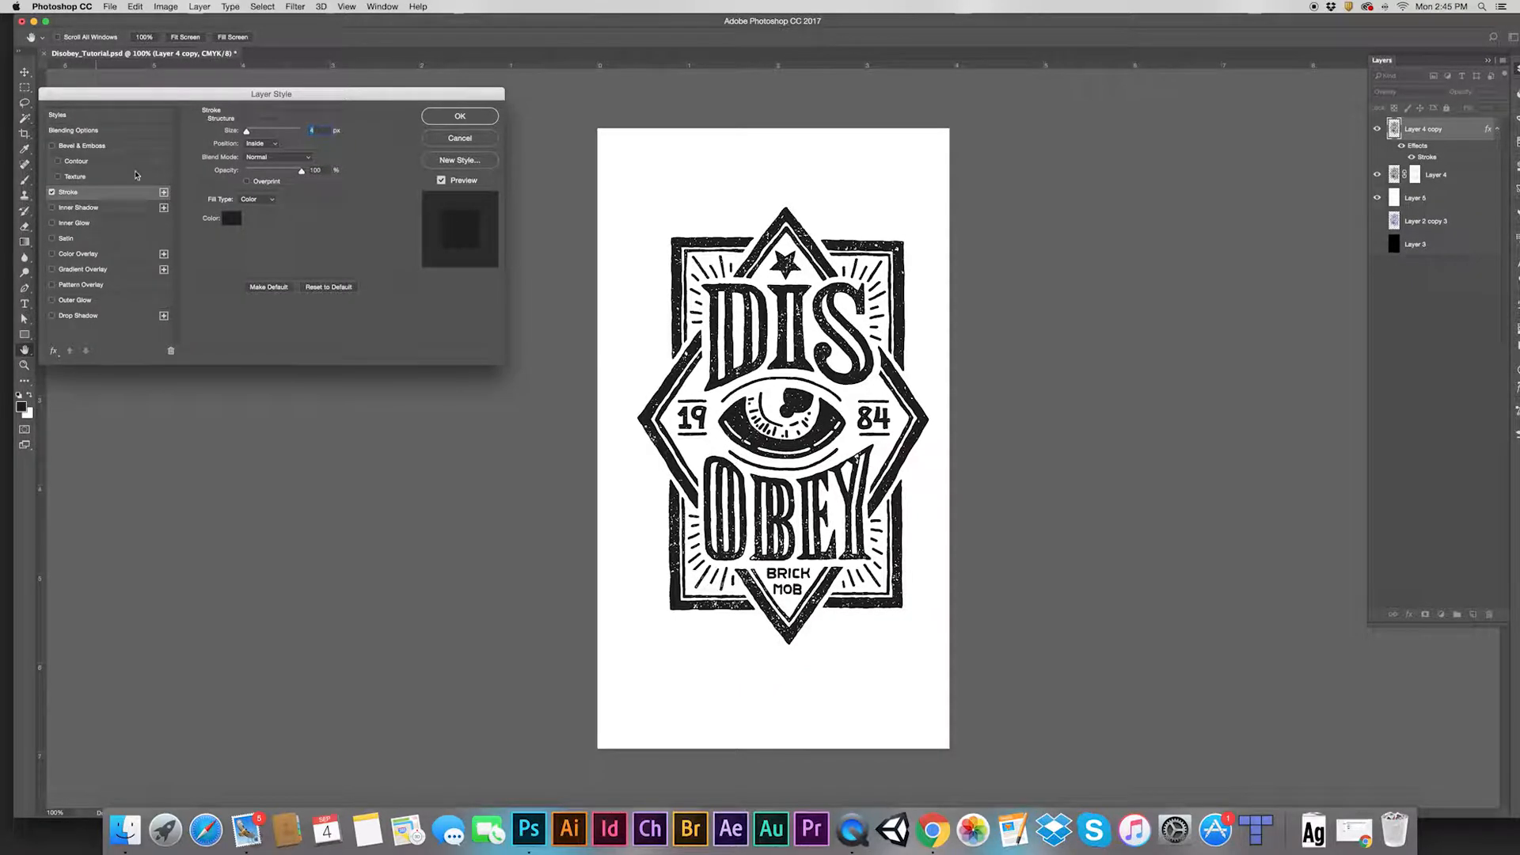
{"action": "scroll", "coordinate": [824, 265], "scroll_direction": "up", "scroll_amount": 2}
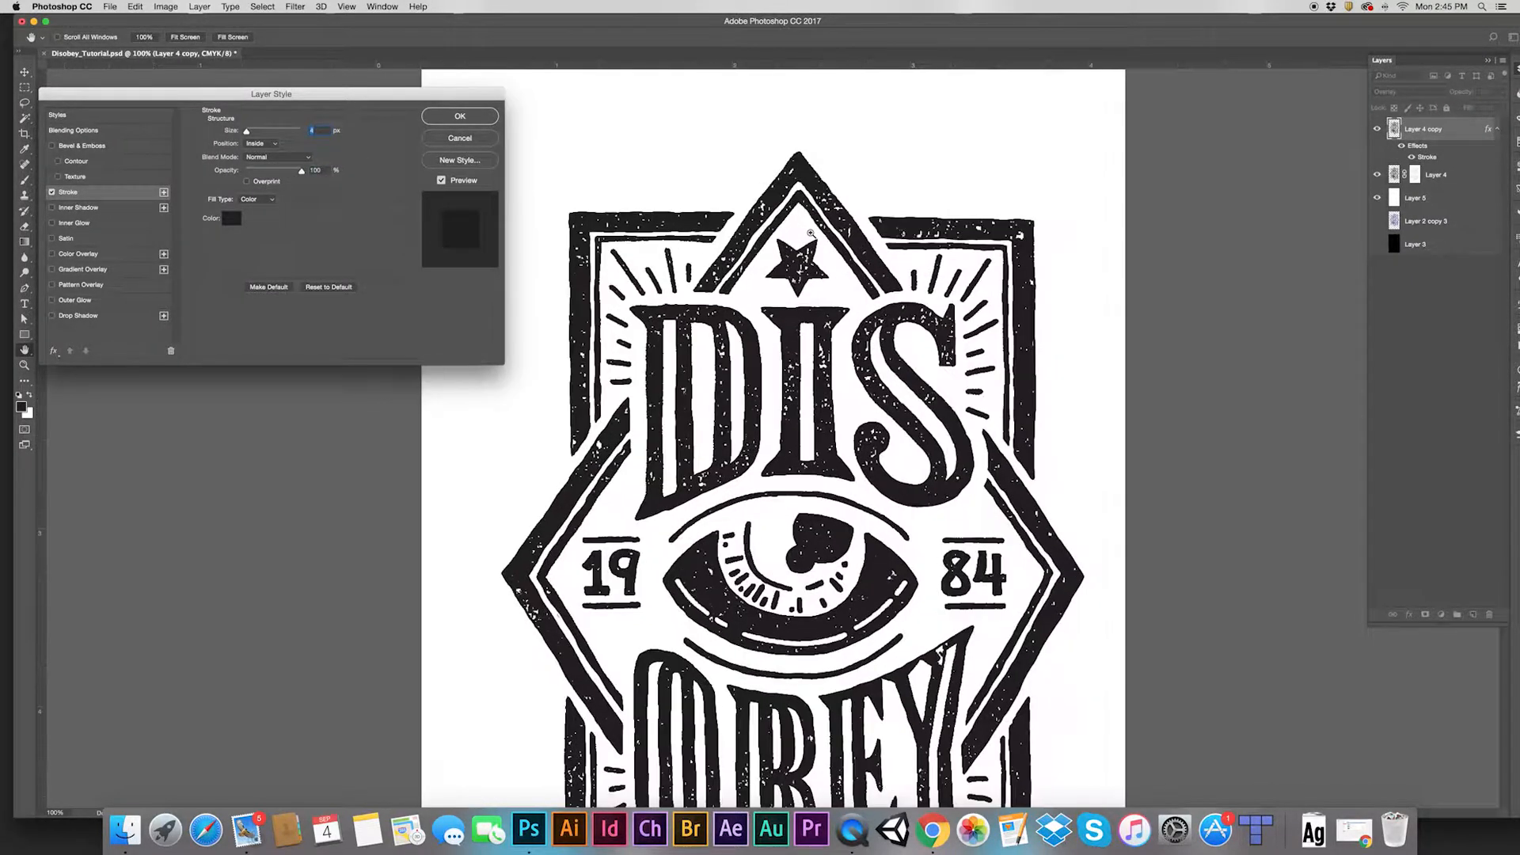
{"action": "scroll", "coordinate": [844, 218], "scroll_direction": "up", "scroll_amount": 1}
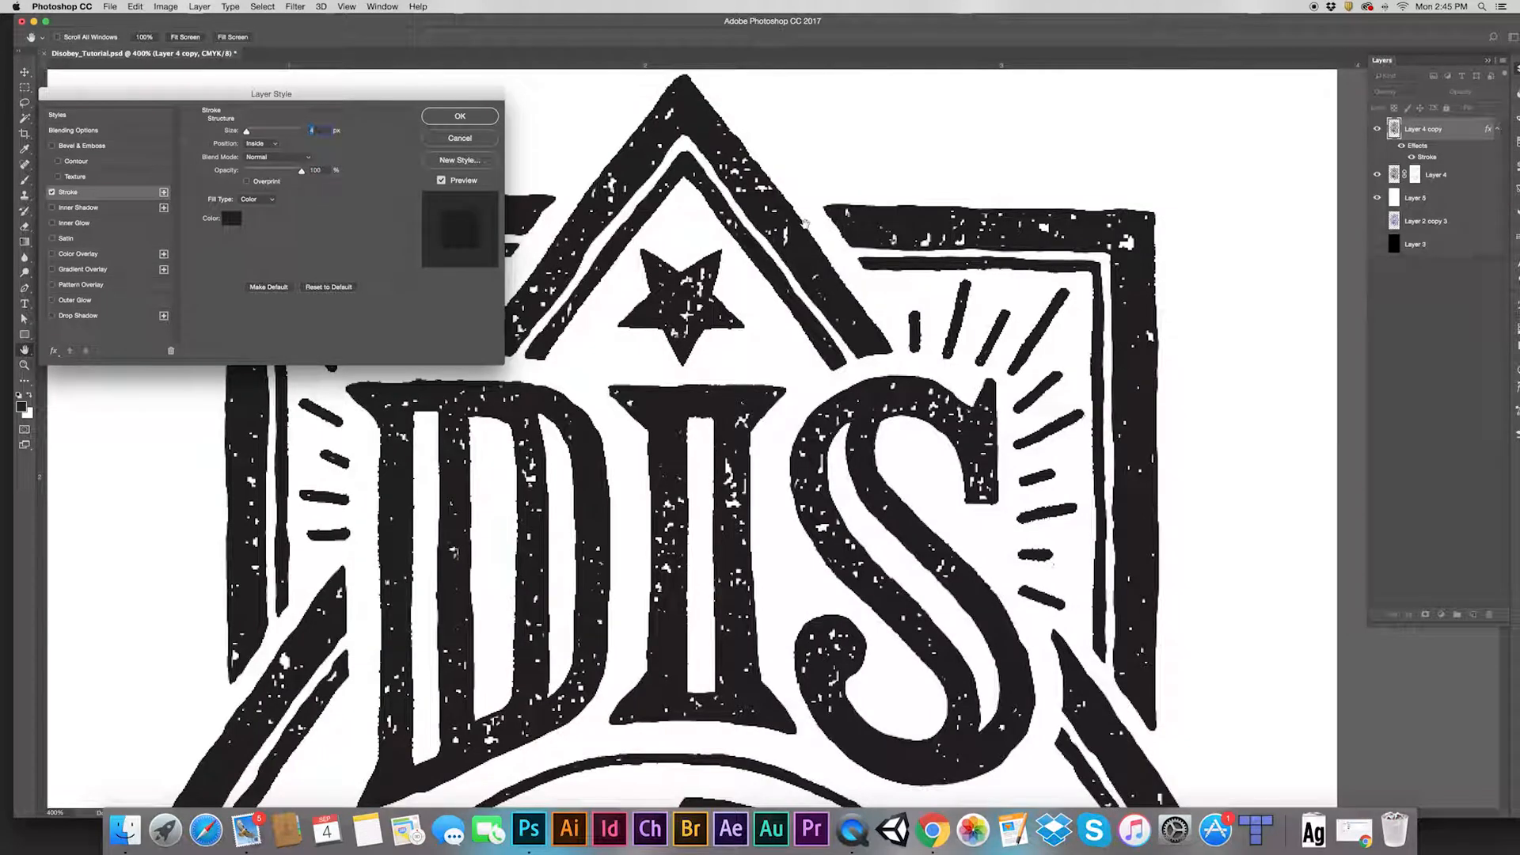
{"action": "left_click", "coordinate": [53, 192]}
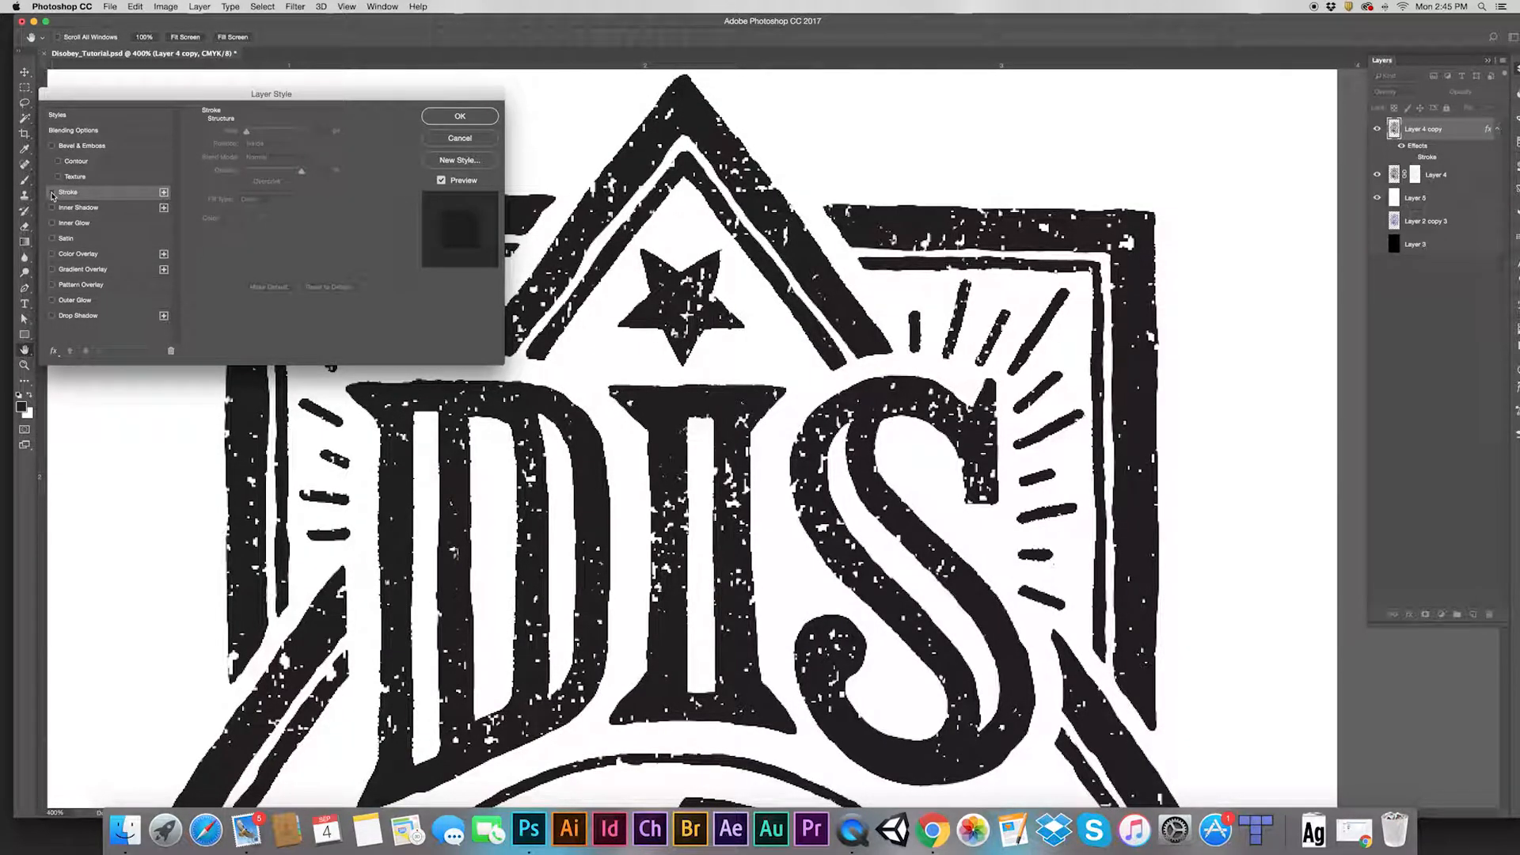
{"action": "left_click", "coordinate": [52, 192]}
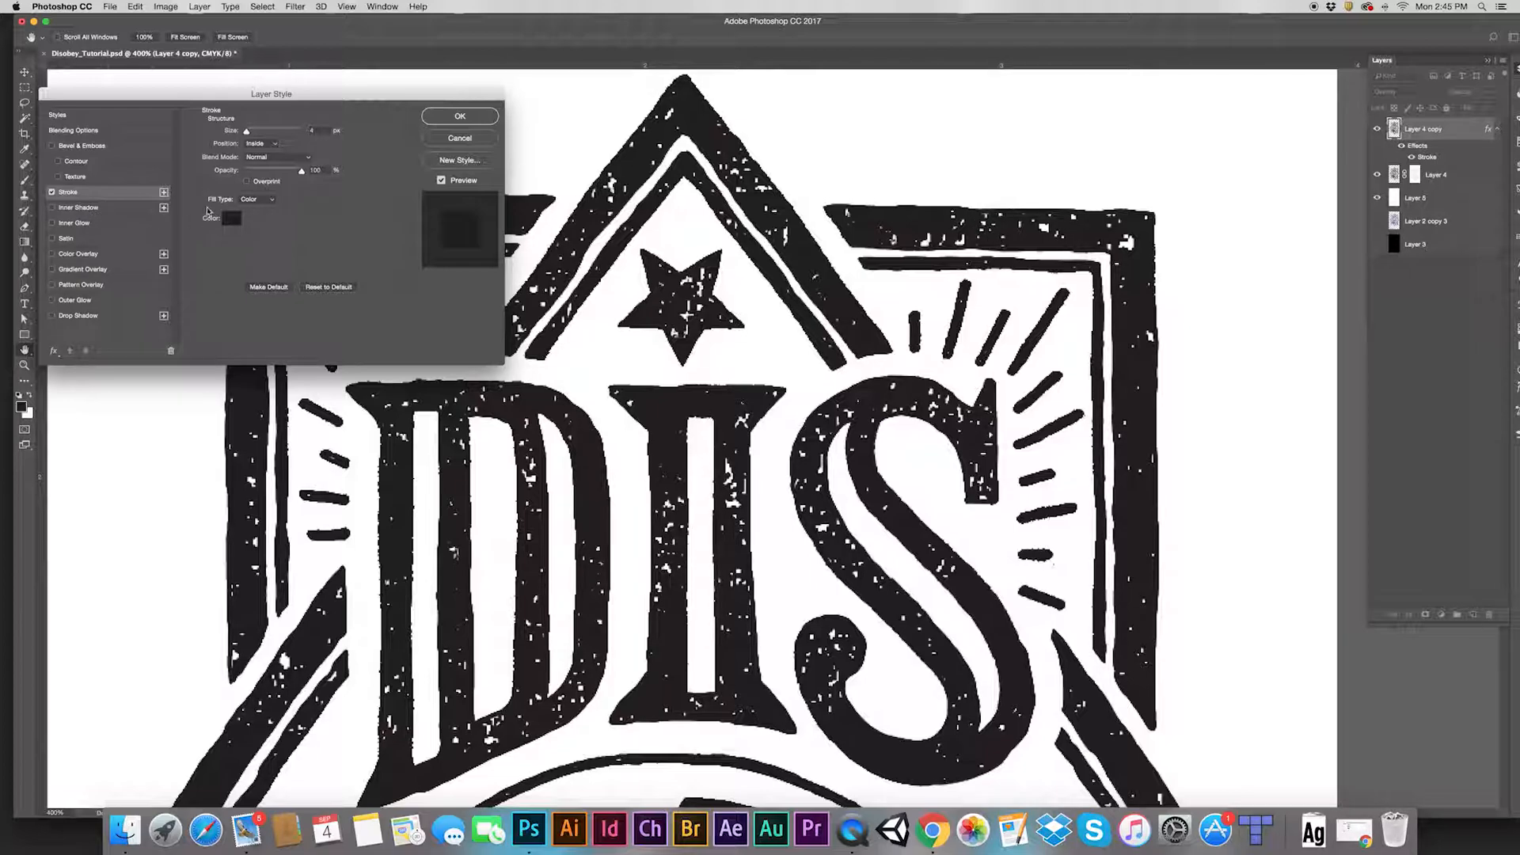
Try an Inner Glow with noise 71, choke 26, size 2, then discard it and apply the style
{"action": "left_click", "coordinate": [52, 225]}
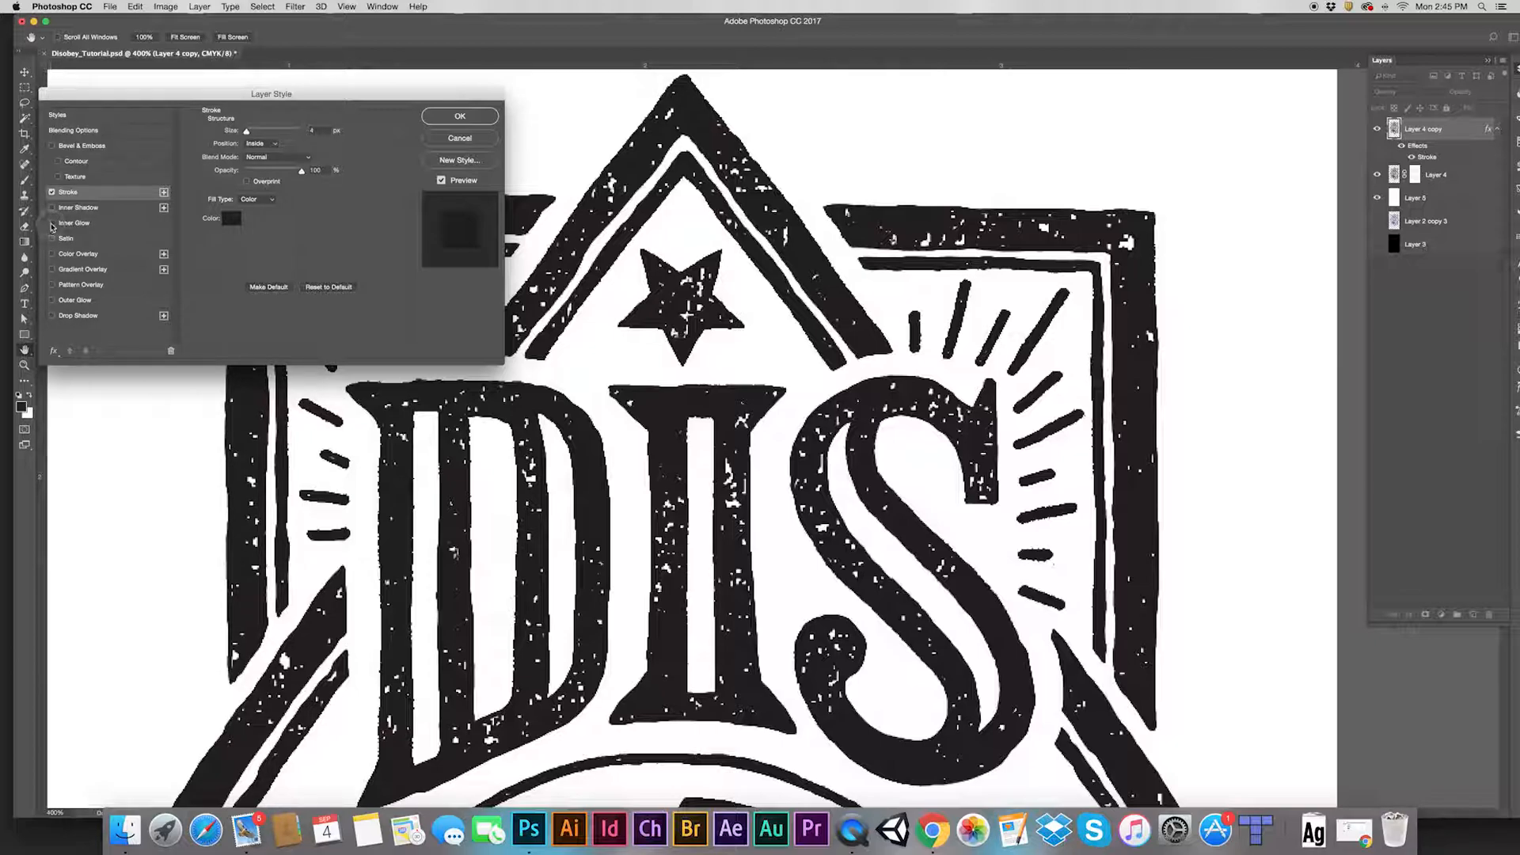
{"action": "left_click", "coordinate": [110, 225]}
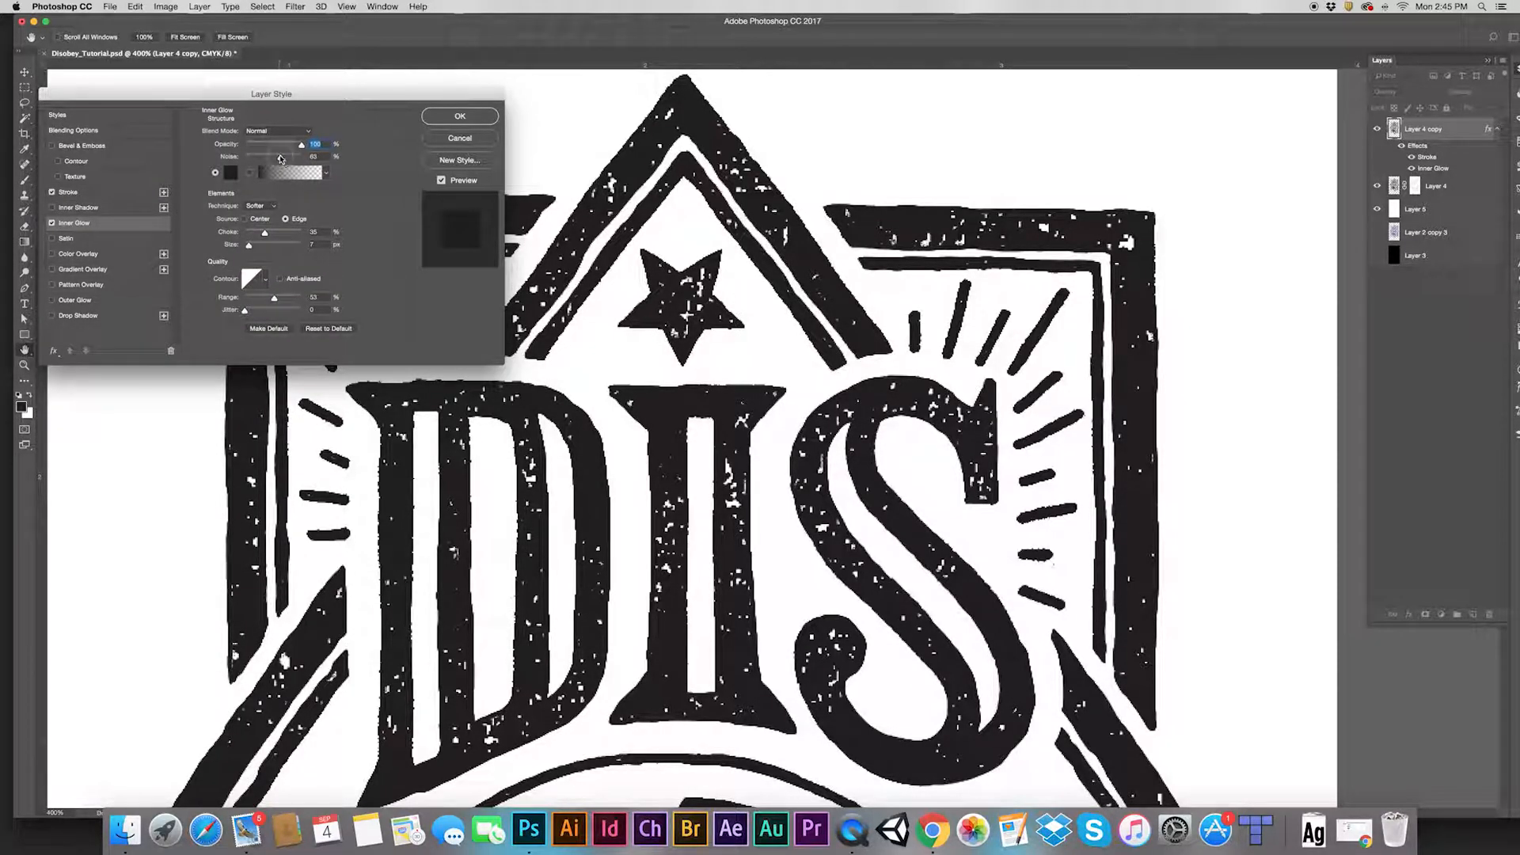
{"action": "left_click_drag", "start_coordinate": [279, 157], "coordinate": [284, 160]}
{"action": "left_click_drag", "start_coordinate": [265, 234], "coordinate": [256, 248]}
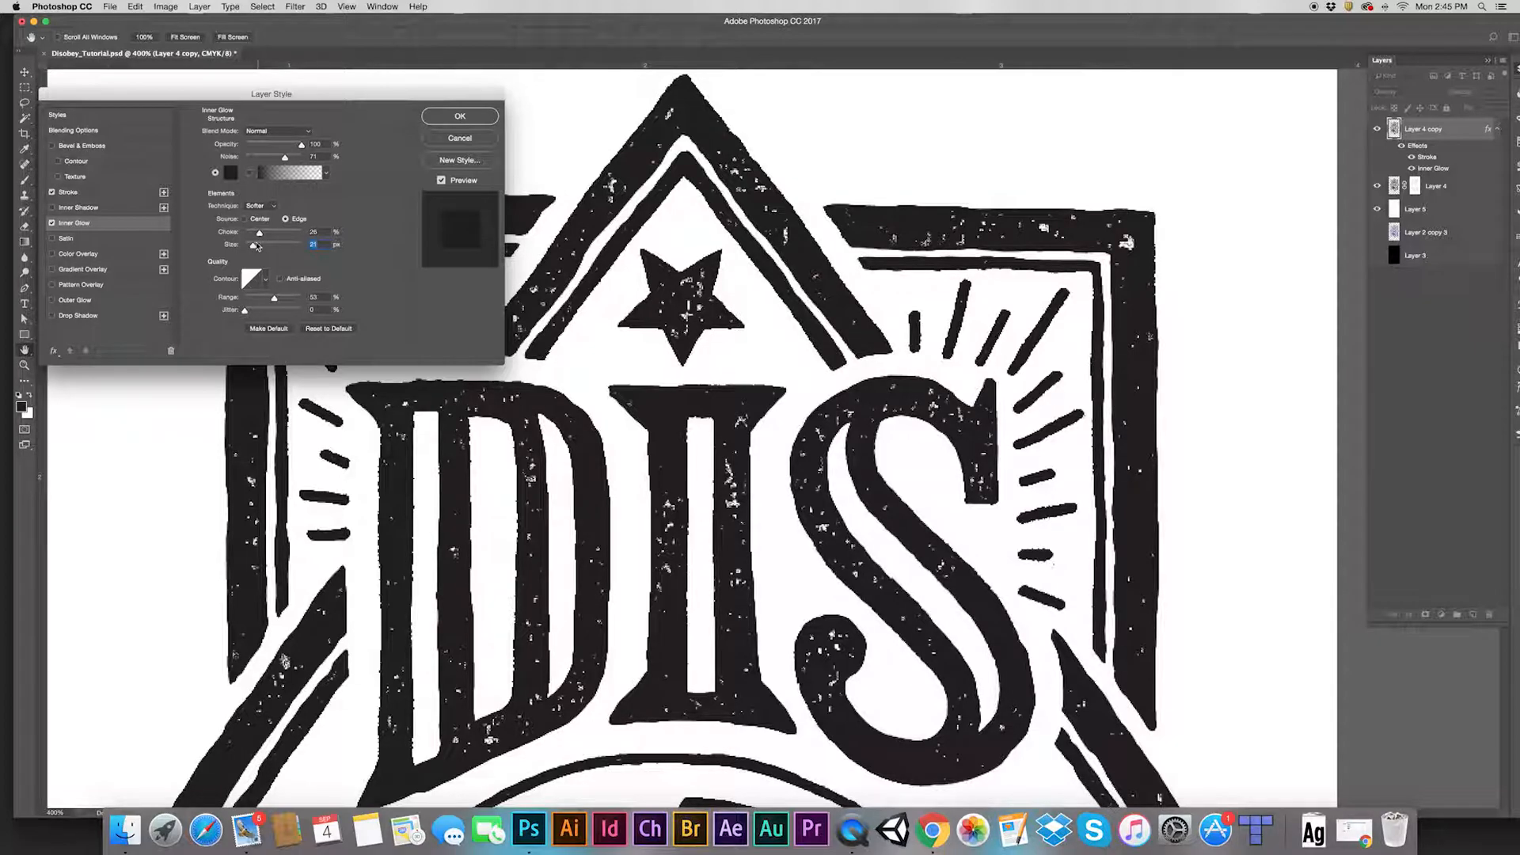
{"action": "type", "text": "2"}
{"action": "left_click", "coordinate": [52, 223]}
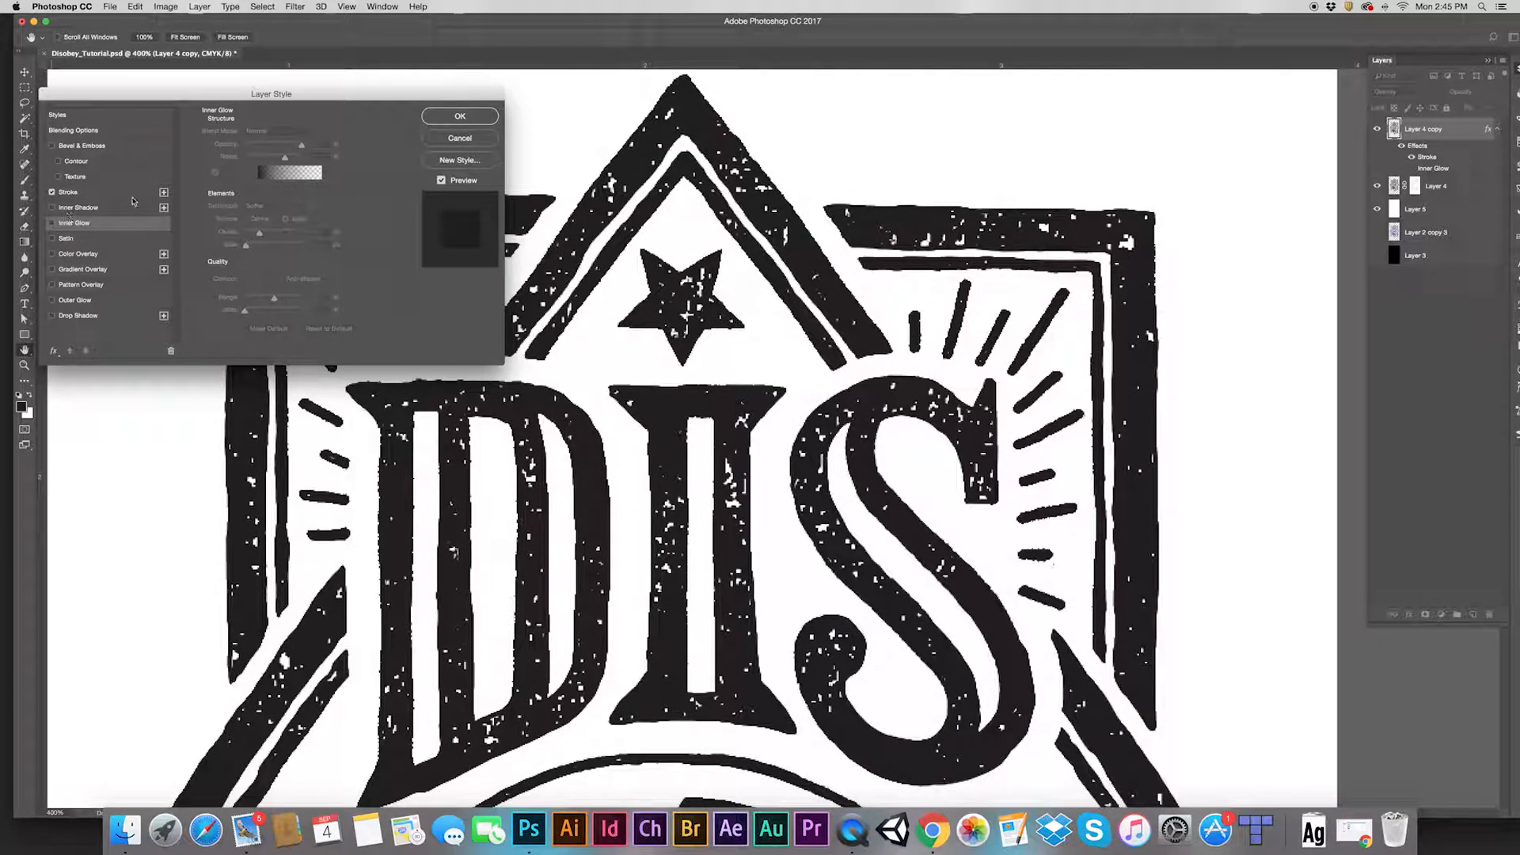
{"action": "left_click", "coordinate": [460, 116]}
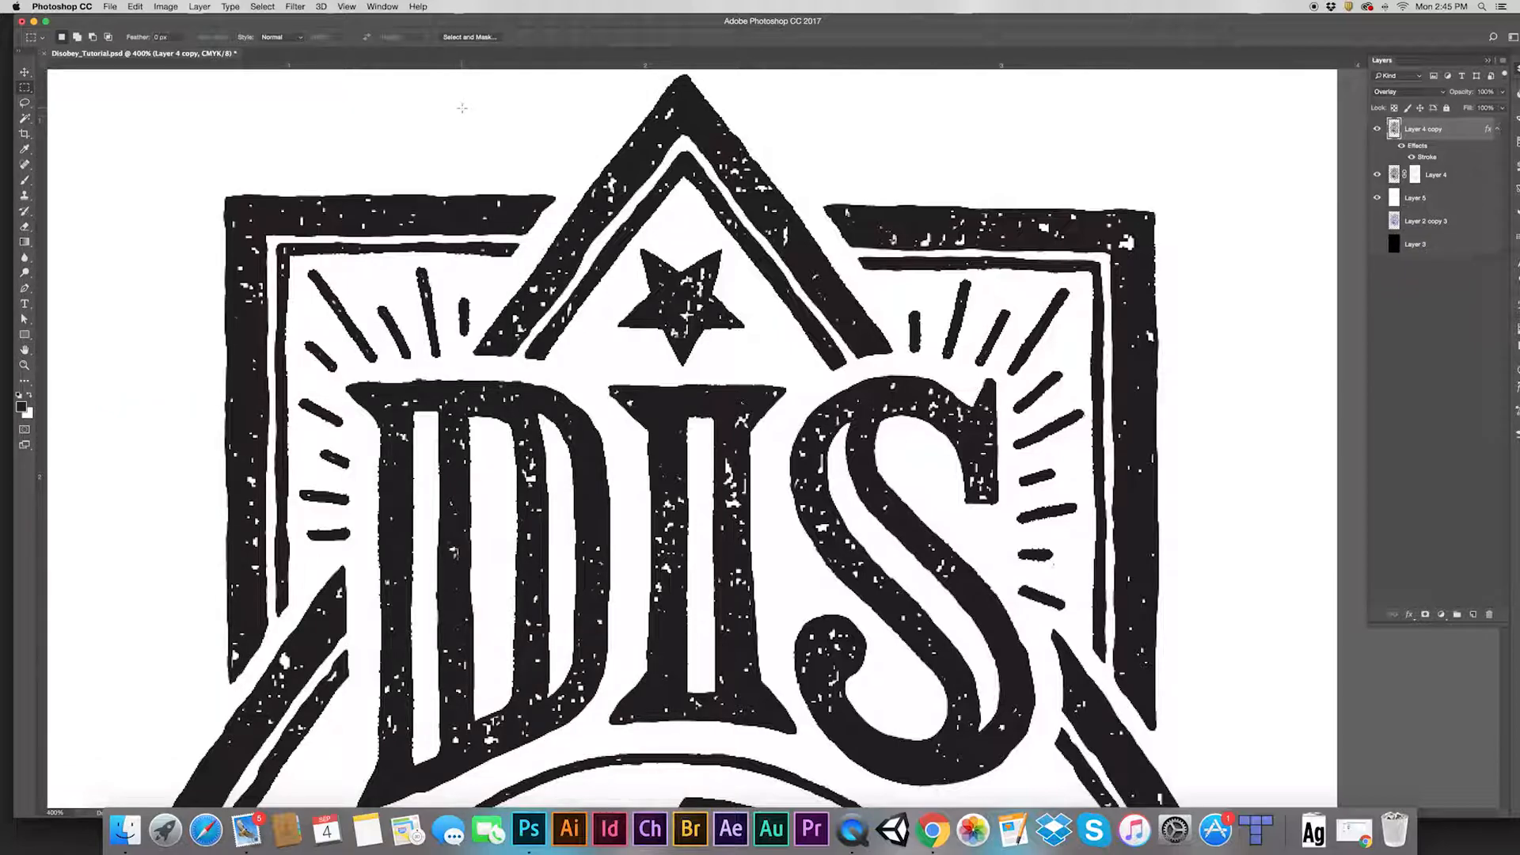
Change Layer 4 copy's Stroke colour to near-black #231f20
{"action": "left_click", "coordinate": [884, 338], "text": "alt"}
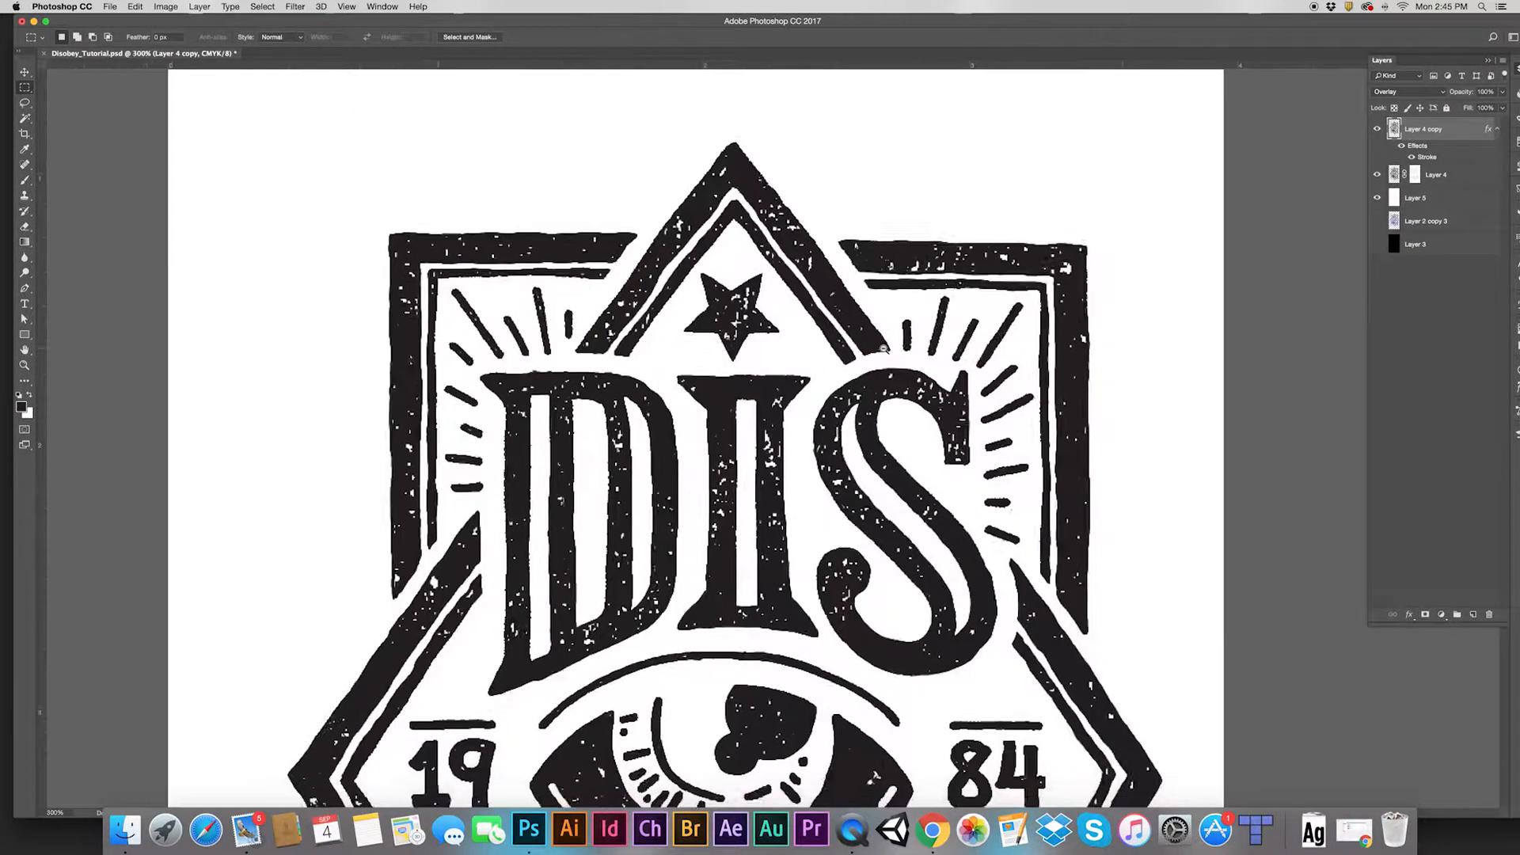
{"action": "left_click", "coordinate": [887, 349], "text": "alt"}
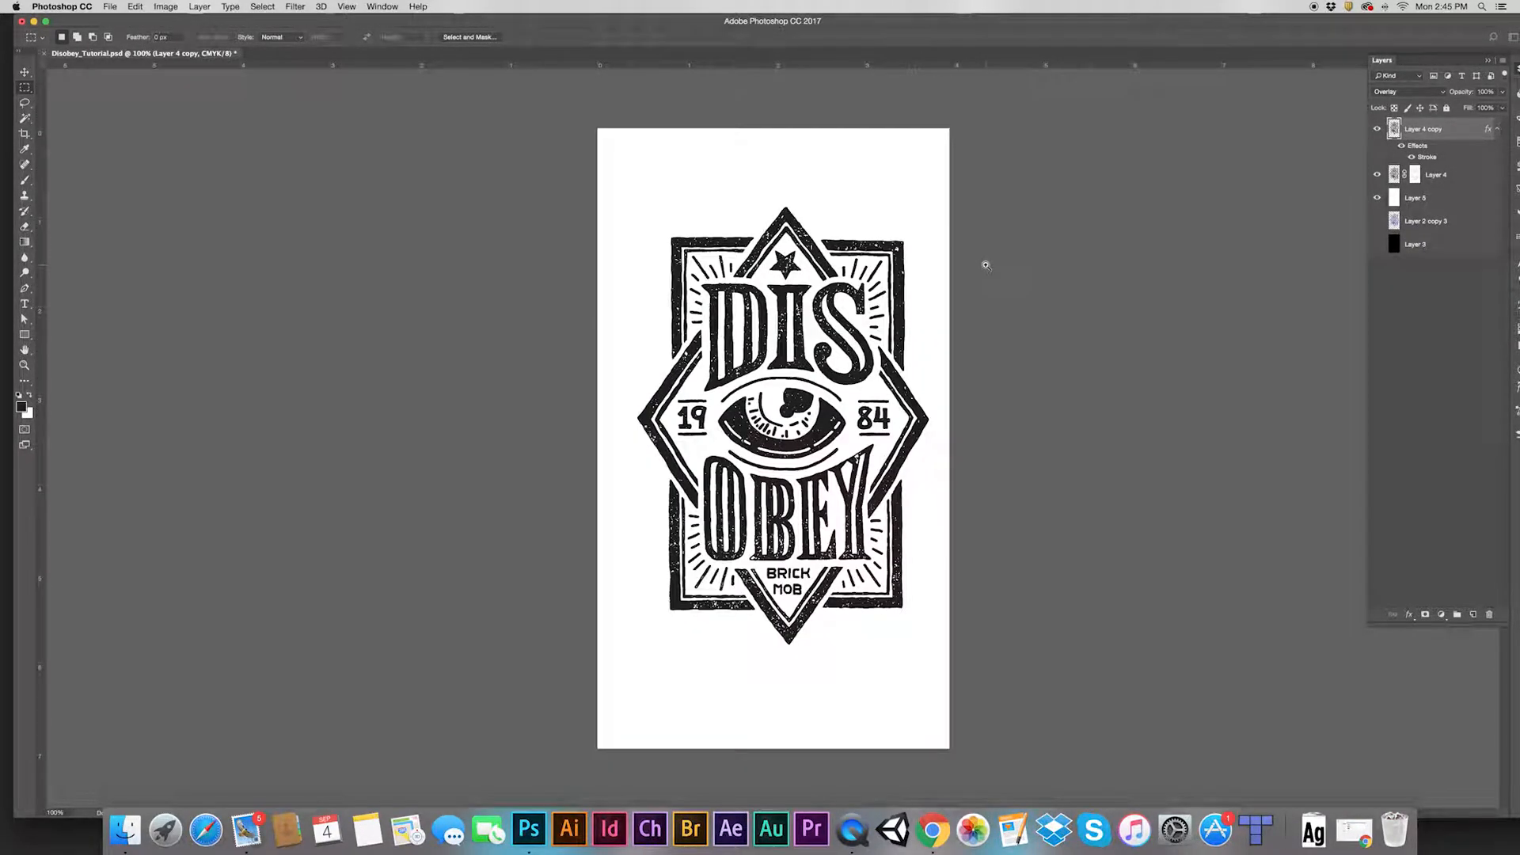
{"action": "double_click", "coordinate": [1434, 159]}
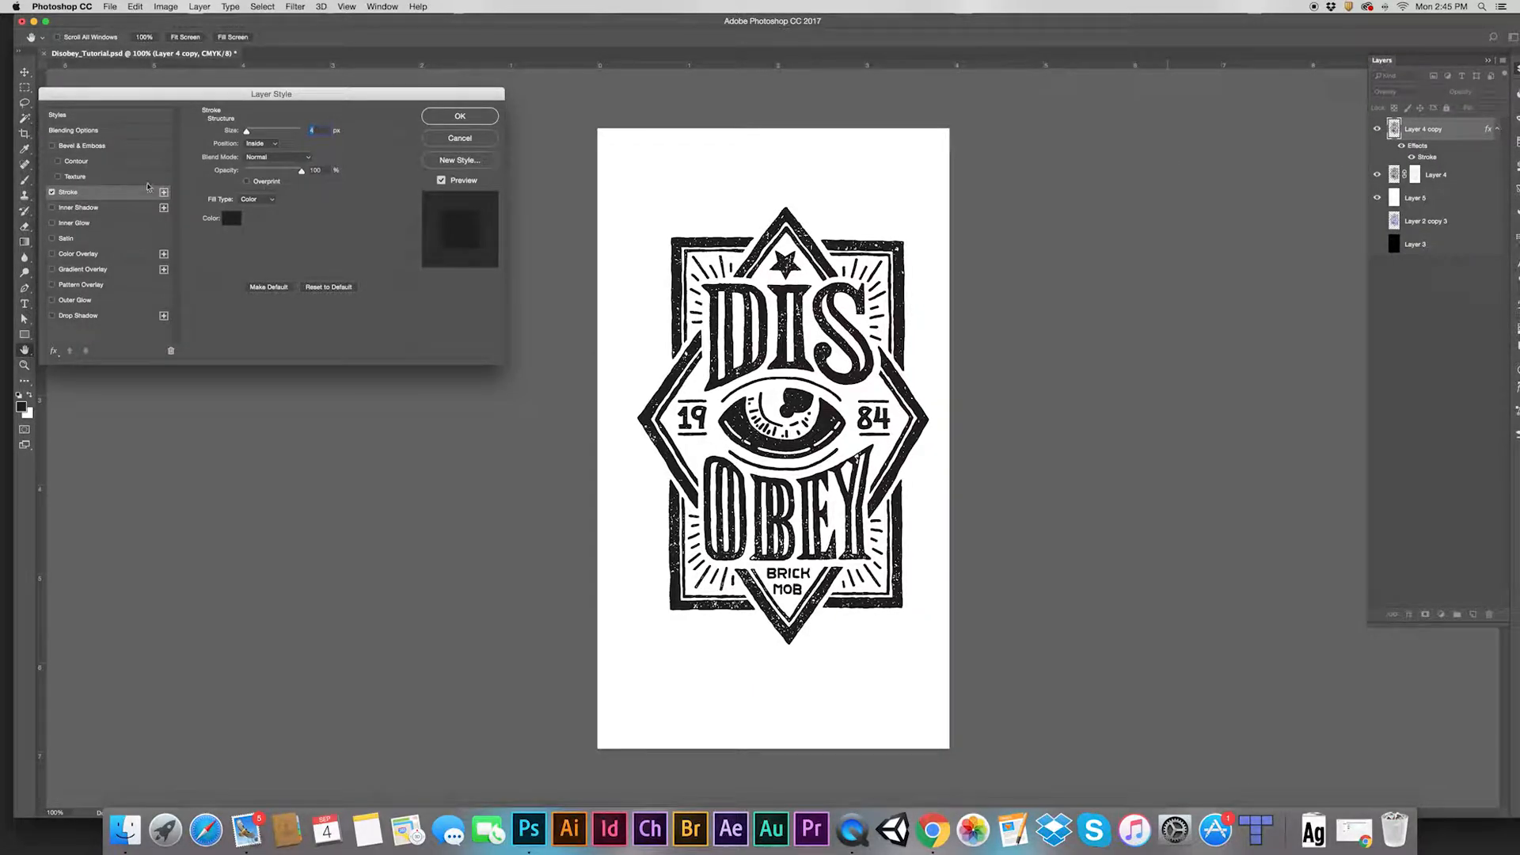
{"action": "left_click", "coordinate": [231, 219]}
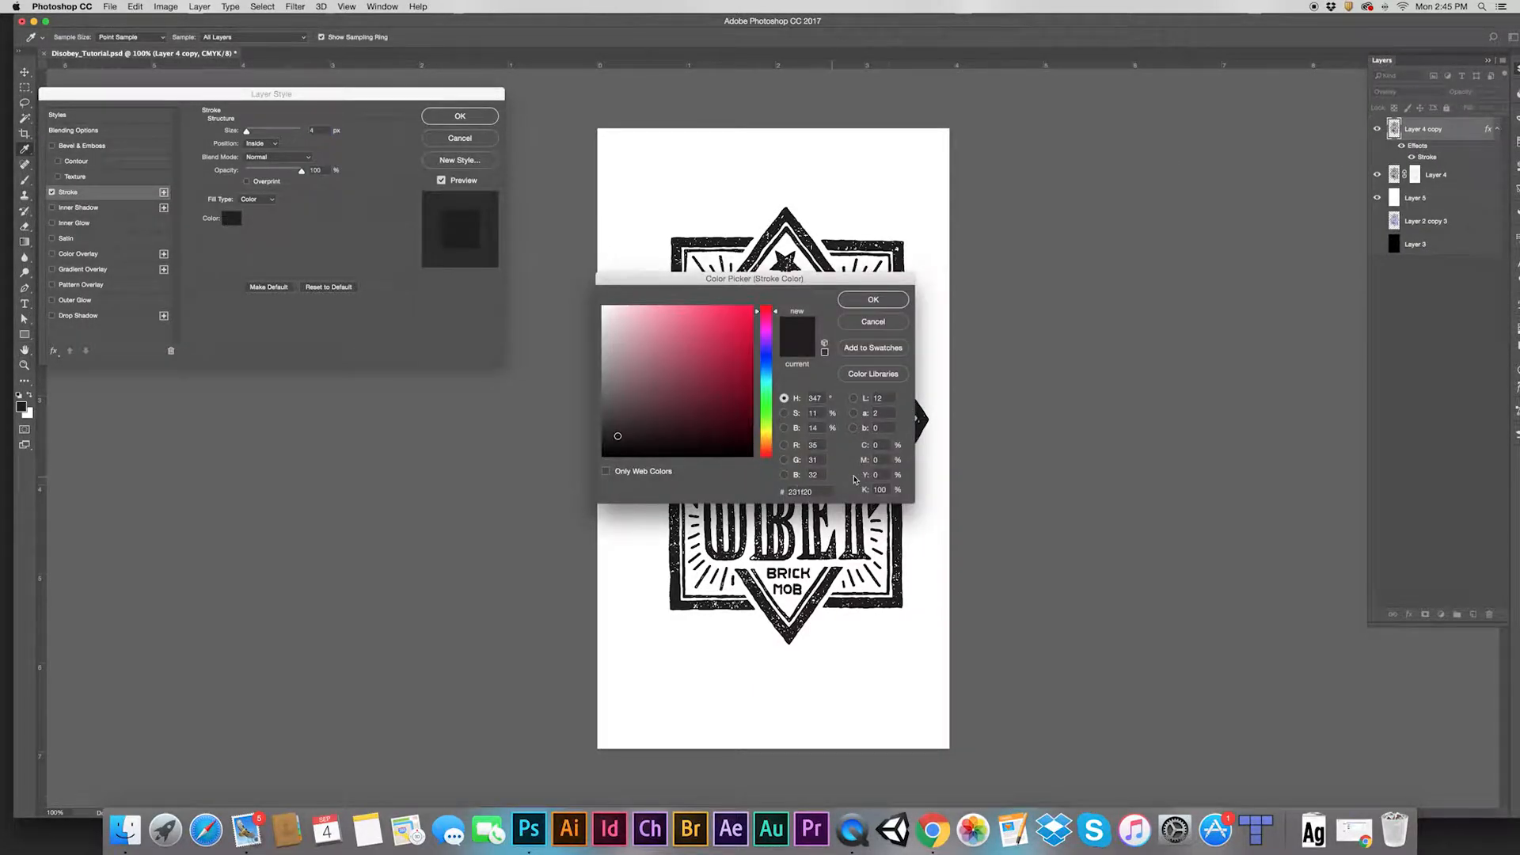
{"action": "left_click", "coordinate": [874, 301]}
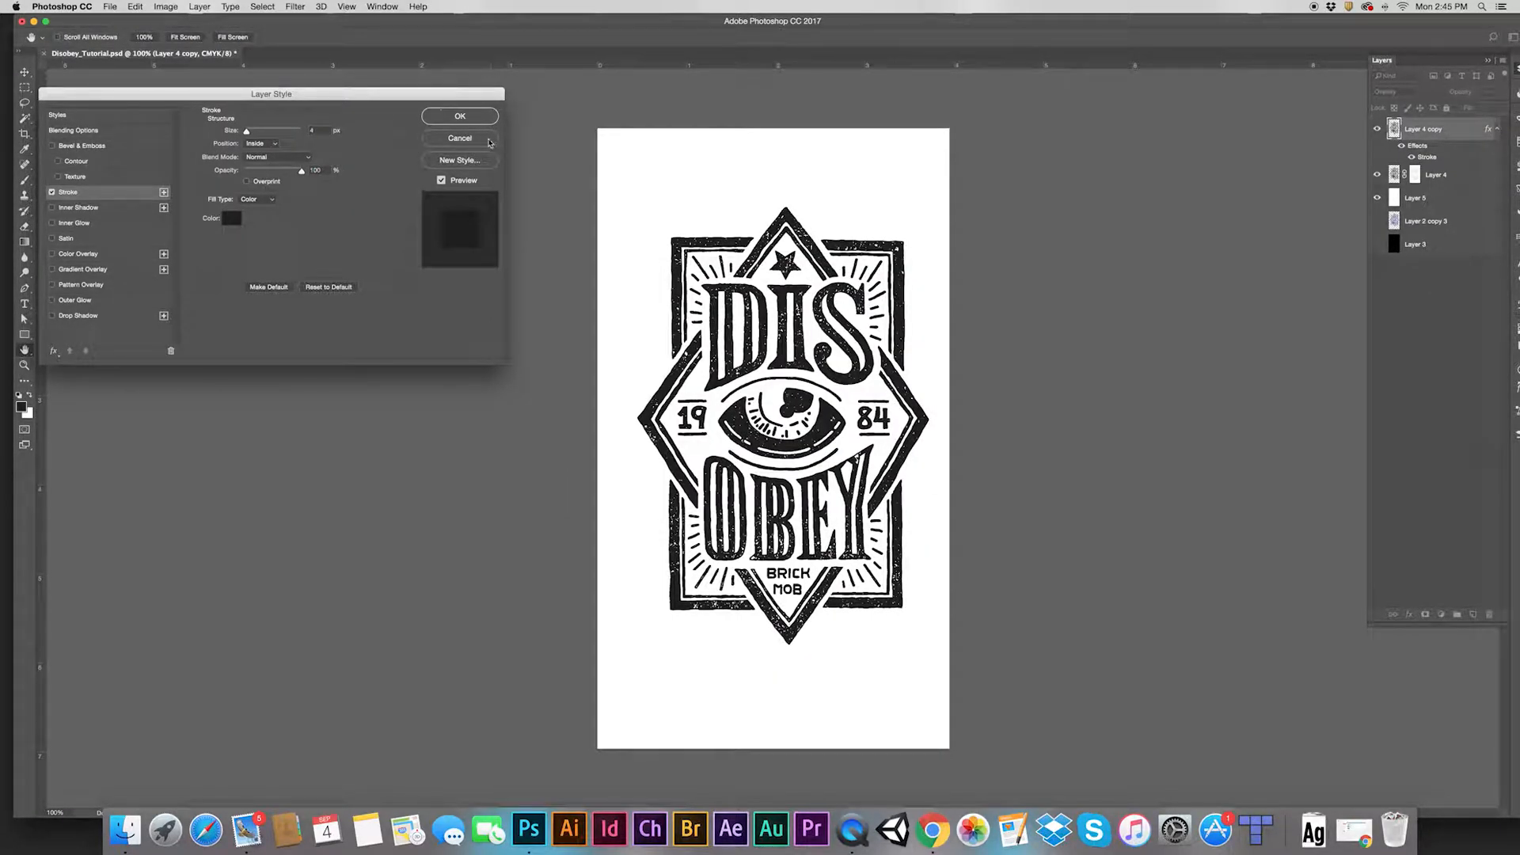
{"action": "left_click", "coordinate": [479, 117]}
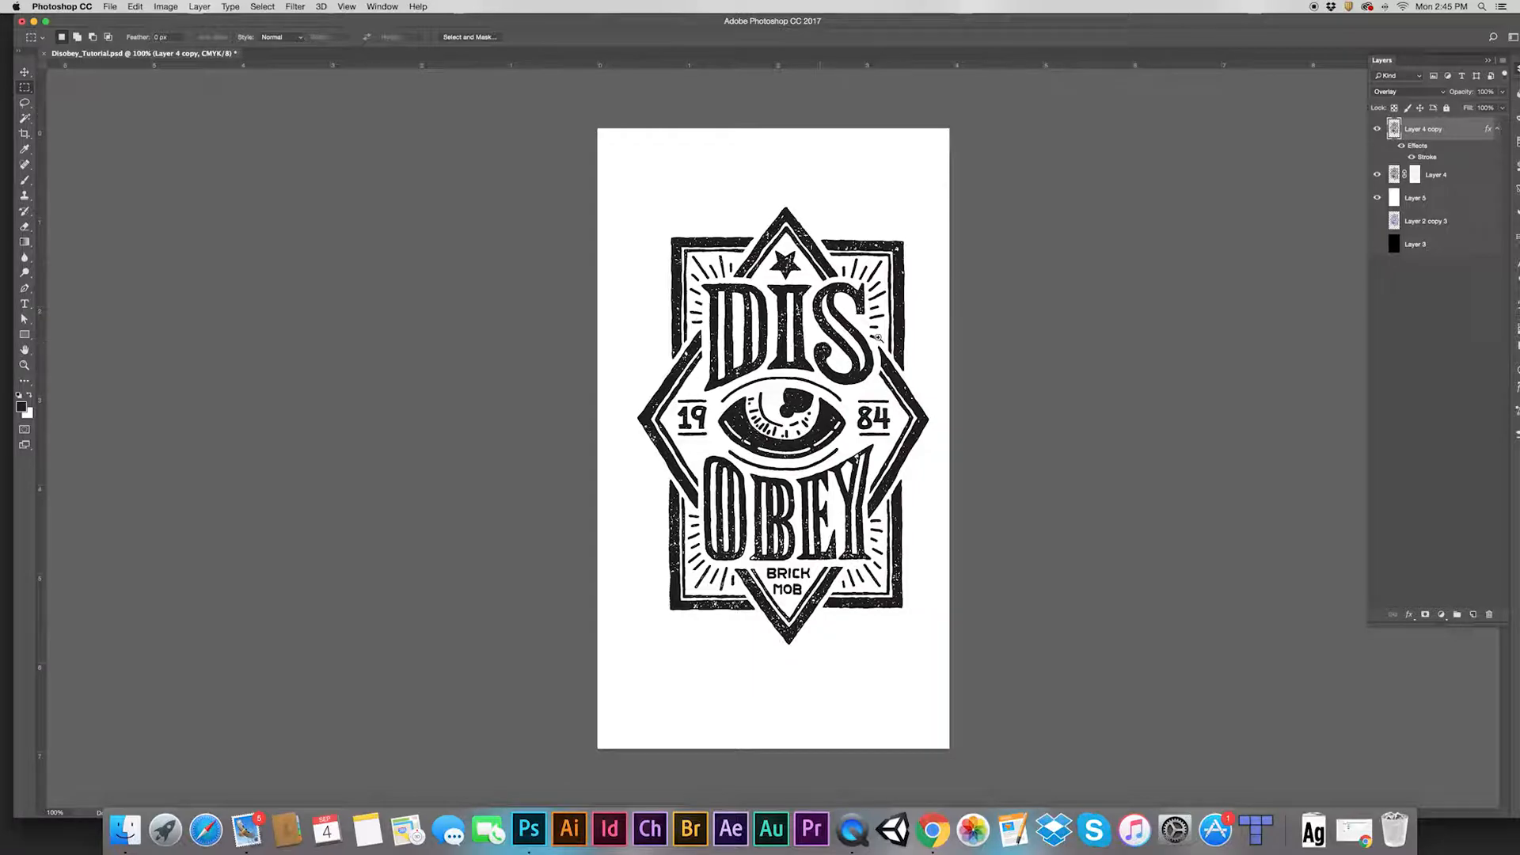
{"action": "left_click", "coordinate": [876, 319], "text": "super"}
{"action": "left_click", "coordinate": [877, 320], "text": "super"}
{"action": "left_click", "coordinate": [785, 351], "text": "super"}
{"action": "left_click", "coordinate": [785, 351], "text": "super"}
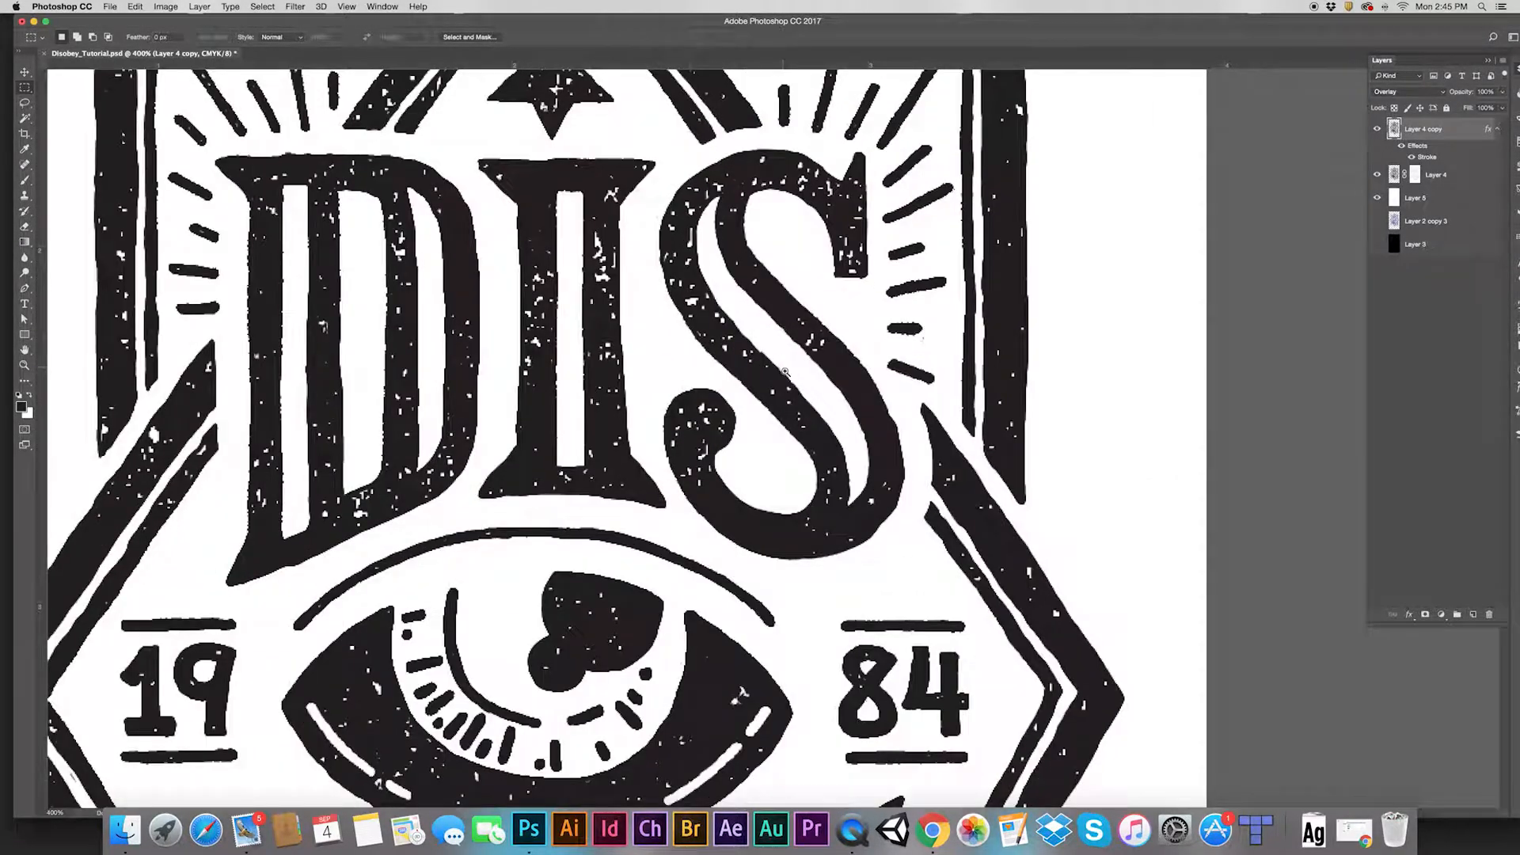
{"action": "left_click", "coordinate": [786, 347], "text": "super"}
{"action": "left_click", "coordinate": [786, 340], "text": "super"}
{"action": "left_click", "coordinate": [786, 341], "text": "super"}
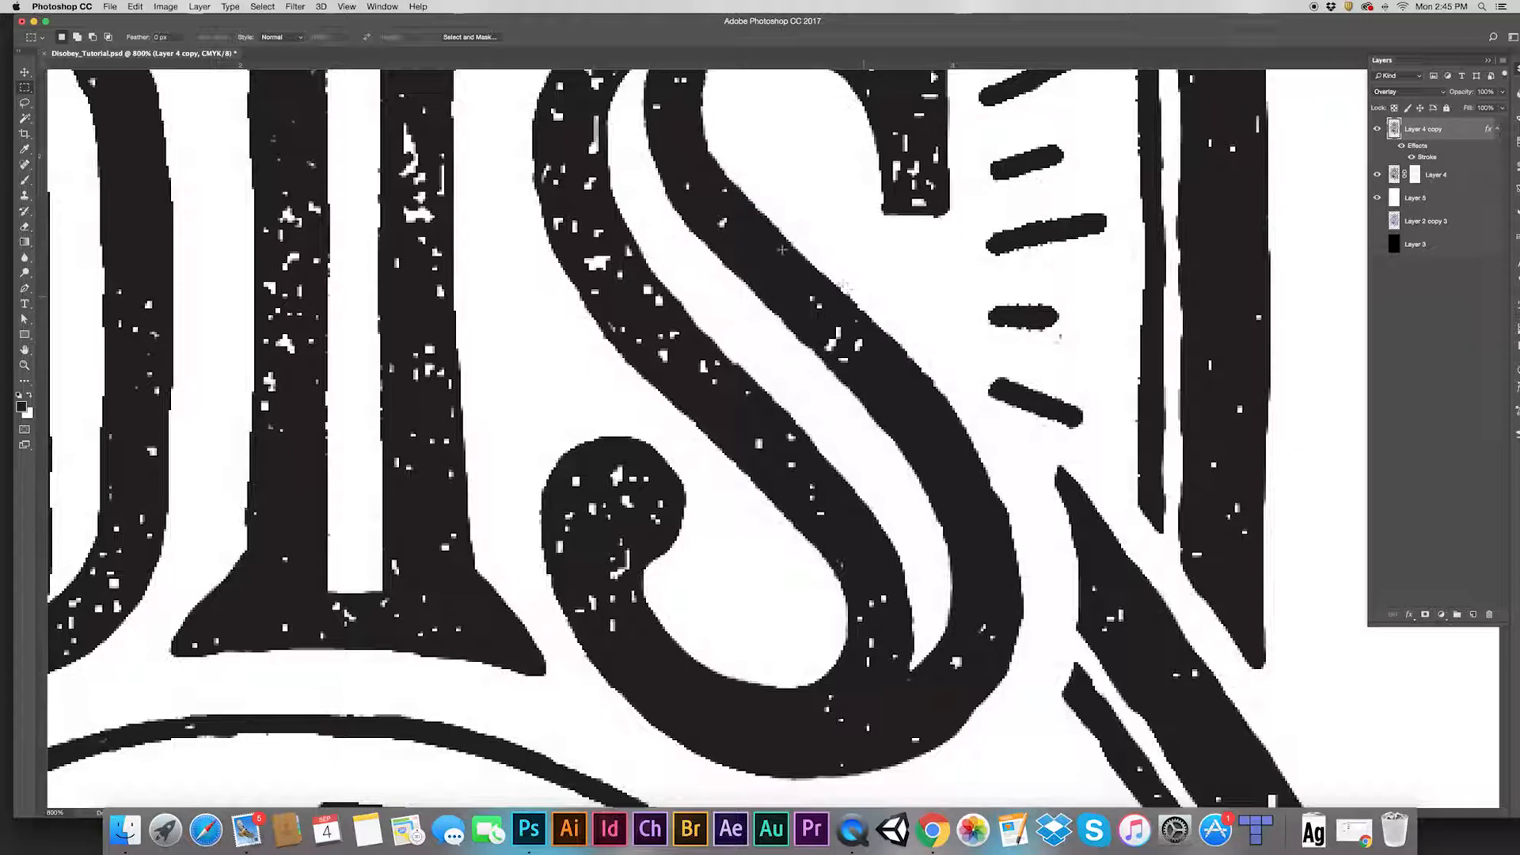
{"action": "left_click", "coordinate": [765, 380], "text": "super"}
{"action": "left_click", "coordinate": [765, 380], "text": "super"}
{"action": "left_click", "coordinate": [772, 390], "text": "alt"}
{"action": "left_click", "coordinate": [772, 390], "text": "alt"}
{"action": "left_click", "coordinate": [772, 390], "text": "alt"}
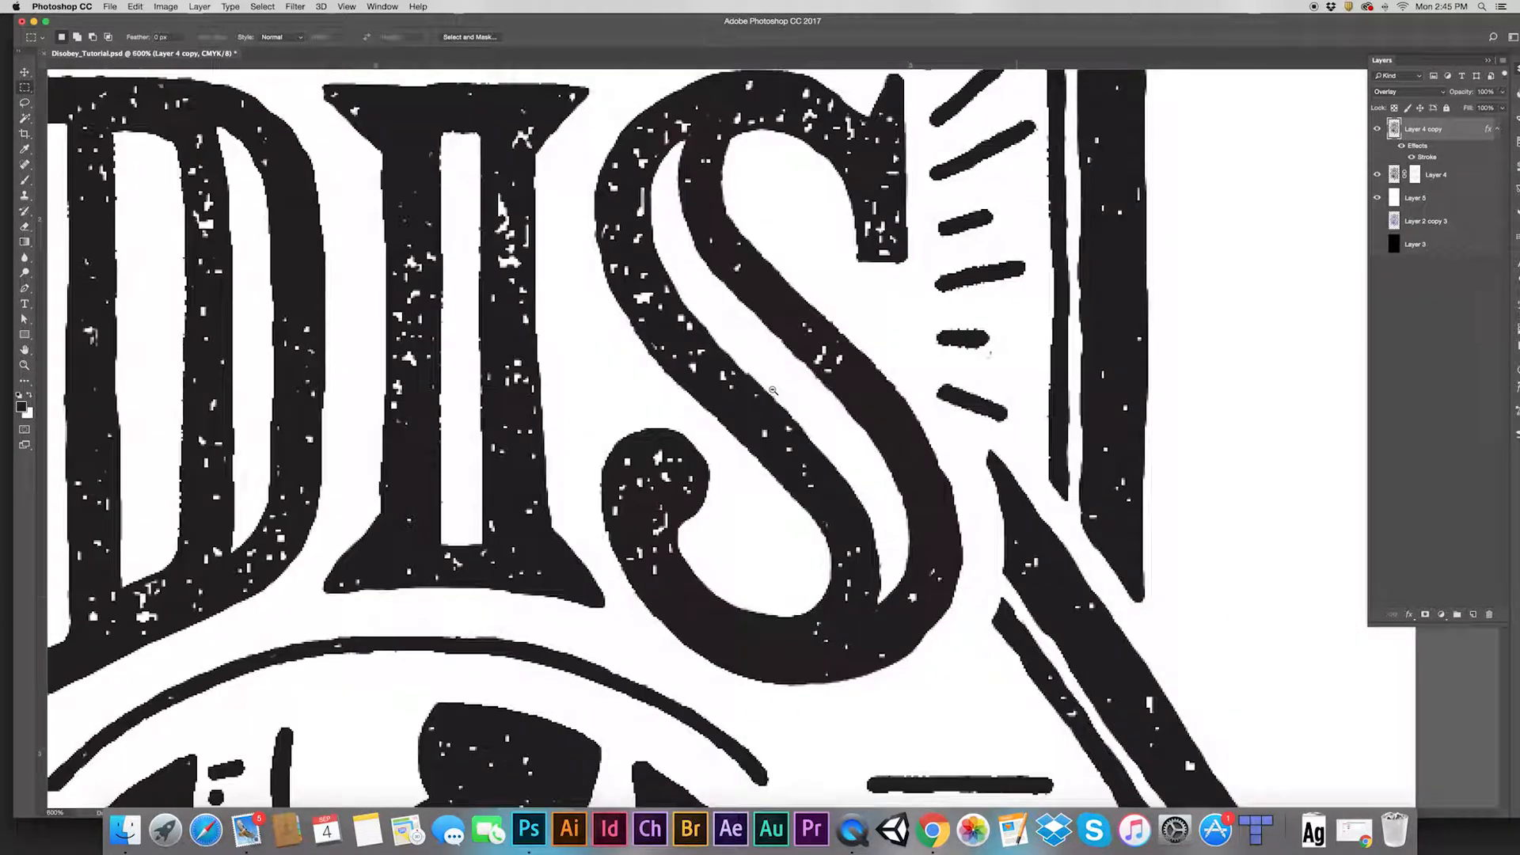
{"action": "left_click", "coordinate": [770, 386], "text": "alt"}
{"action": "left_click", "coordinate": [768, 383], "text": "alt"}
{"action": "left_click", "coordinate": [768, 380], "text": "alt"}
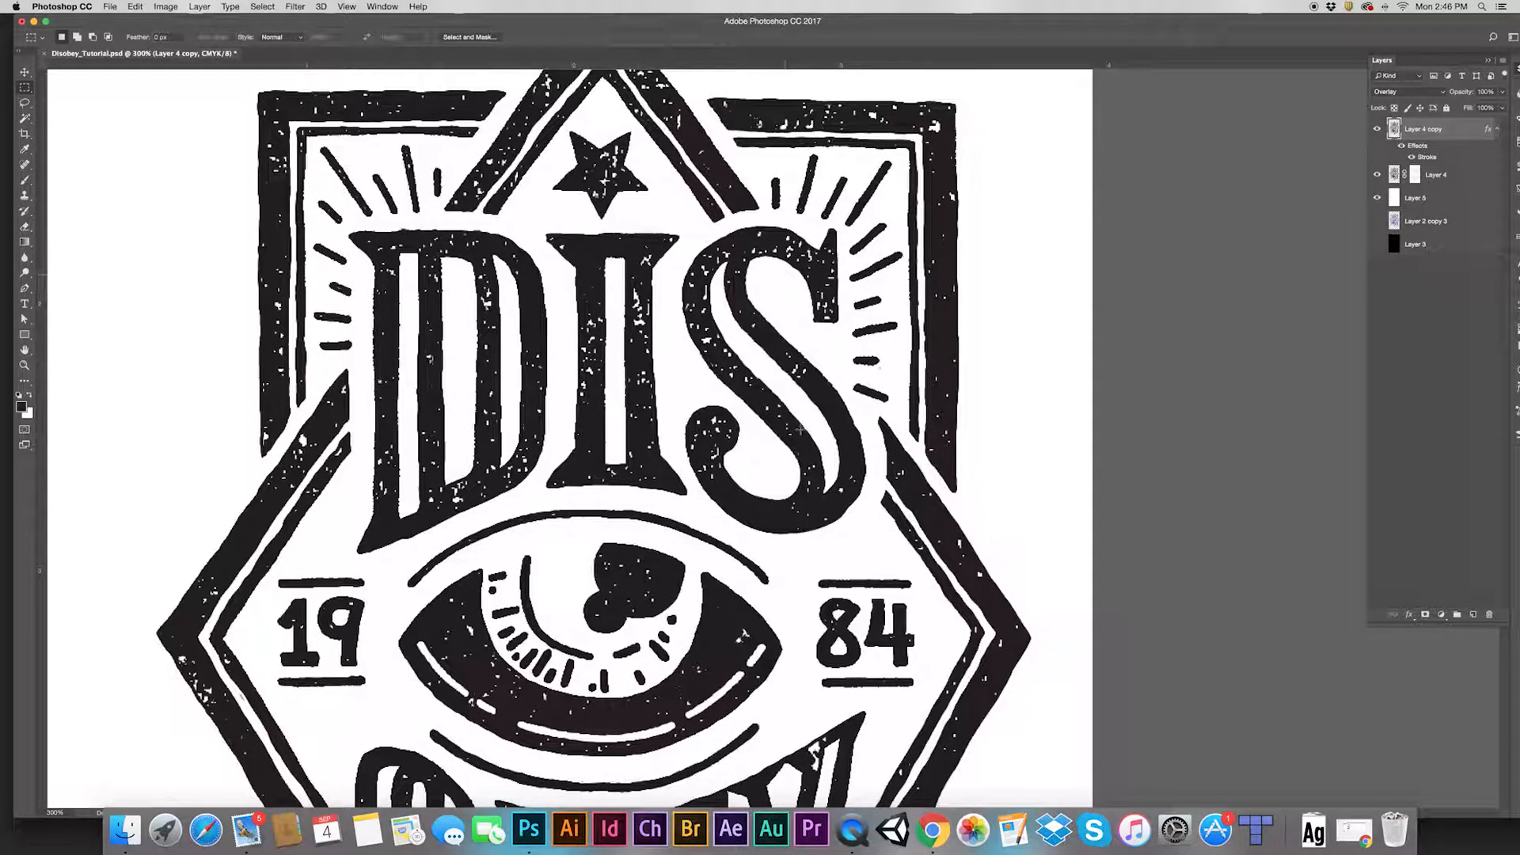
{"action": "key", "text": "super+1"}
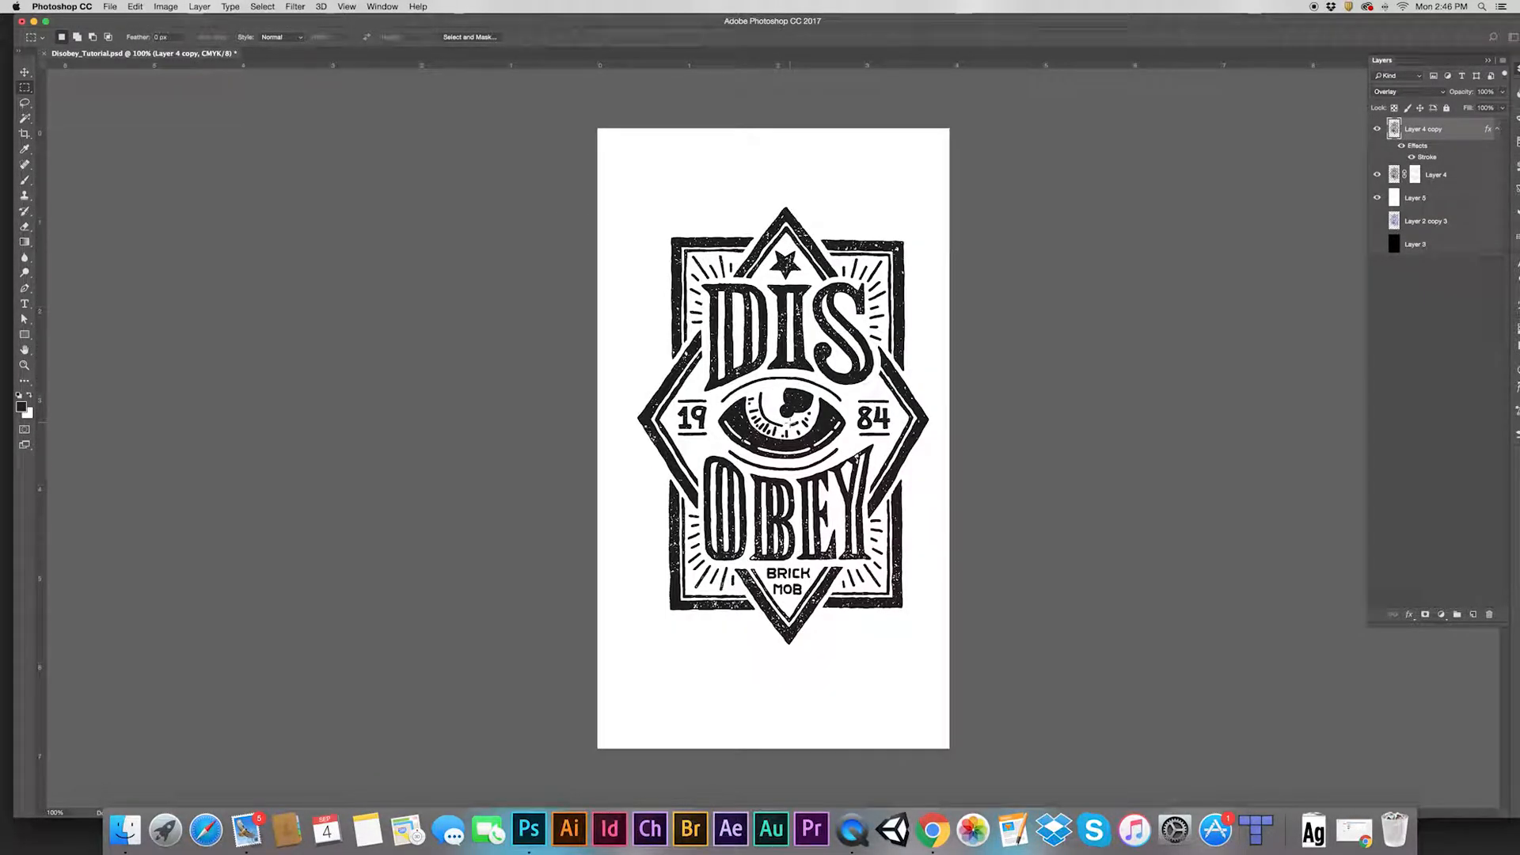